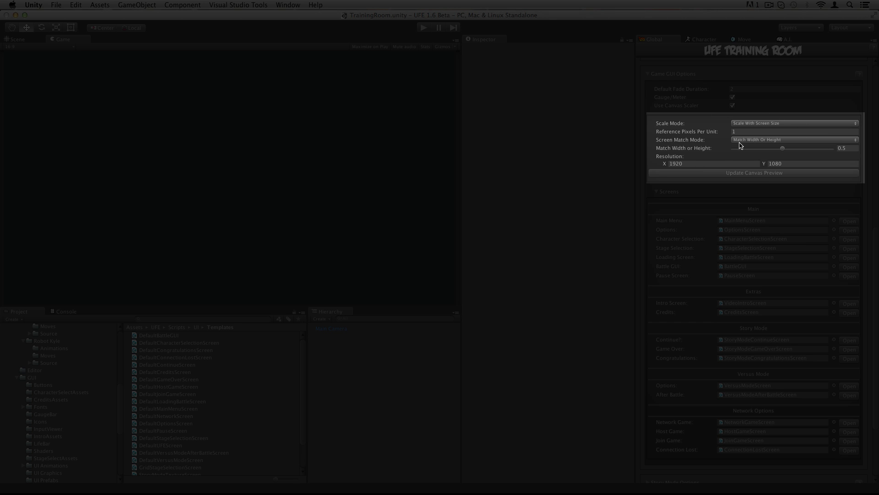
Review the Scale Mode choices and the Screens list in the Game GUI Options.
click(745, 124)
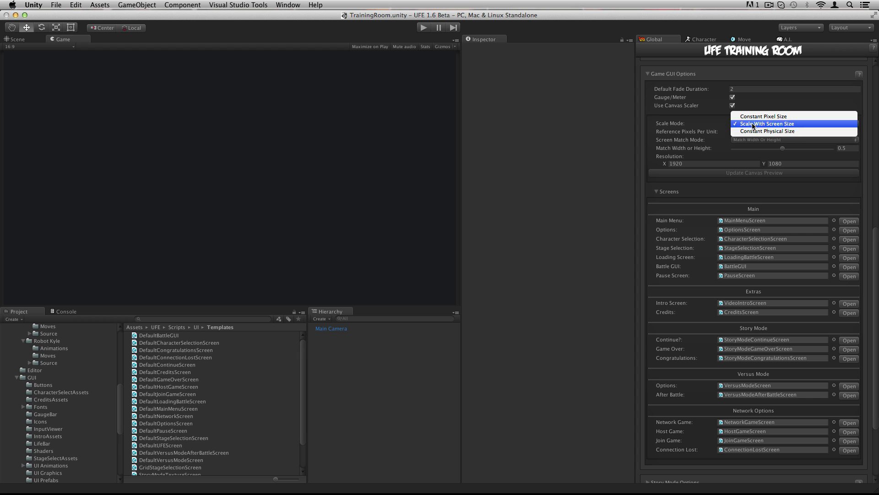
click(699, 126)
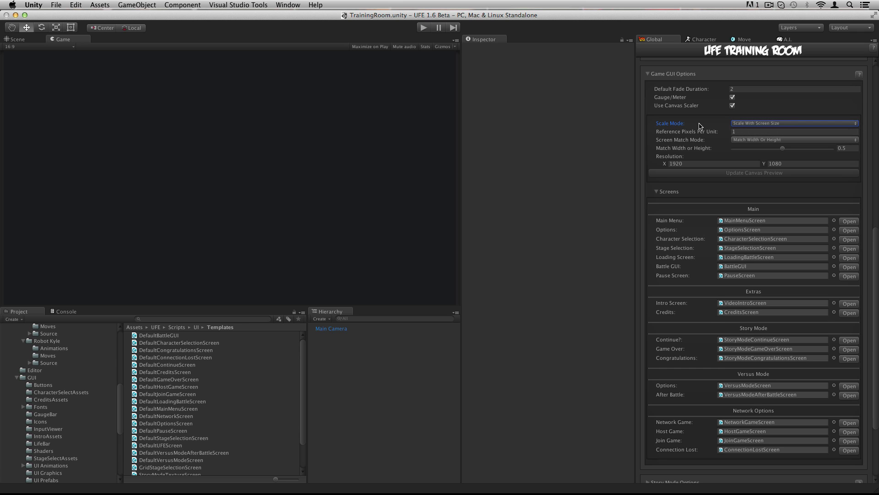
click(664, 191)
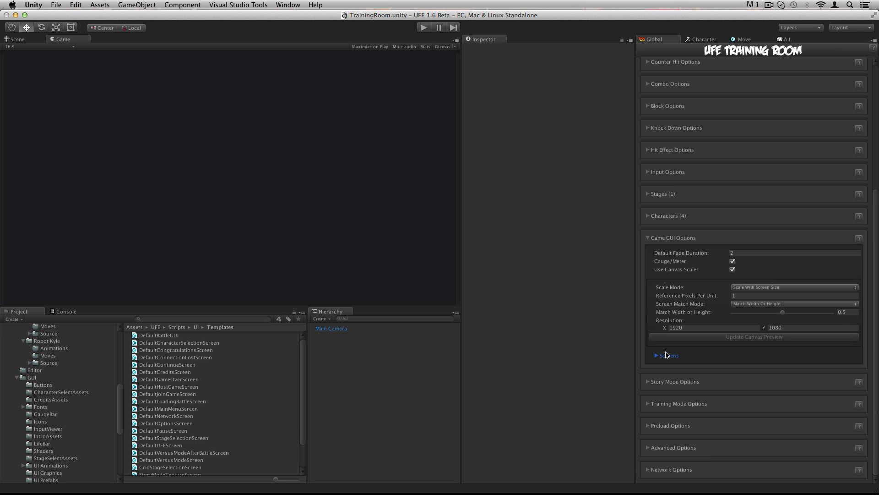
click(662, 355)
scroll(700, 330, down, 8)
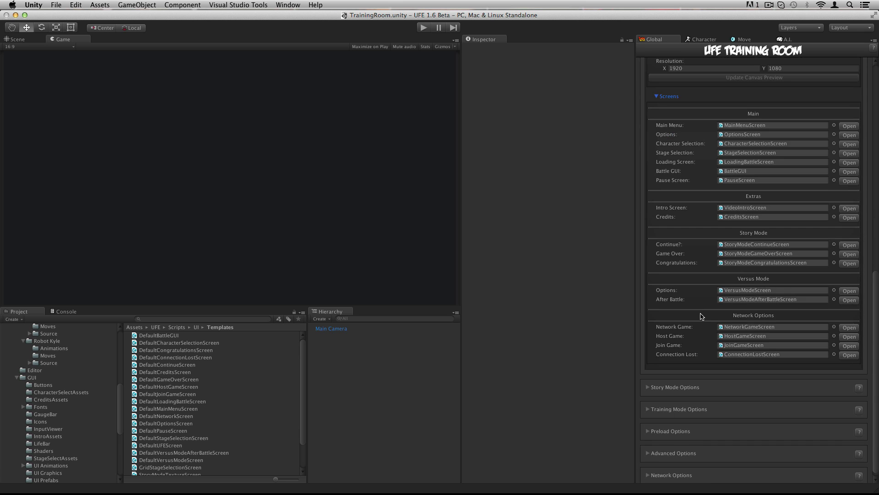
scroll(698, 318, down, 2)
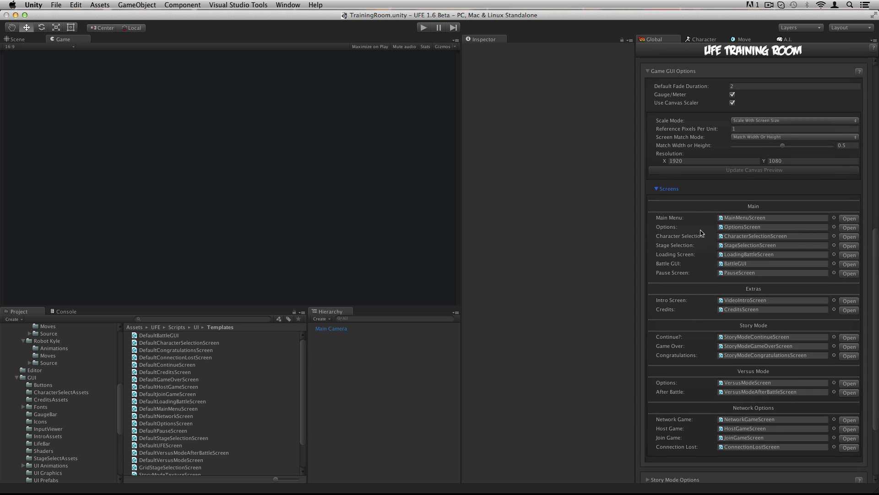
Preview the Main Menu, Options and Character Selection screens one after another, closing each.
click(850, 220)
click(849, 219)
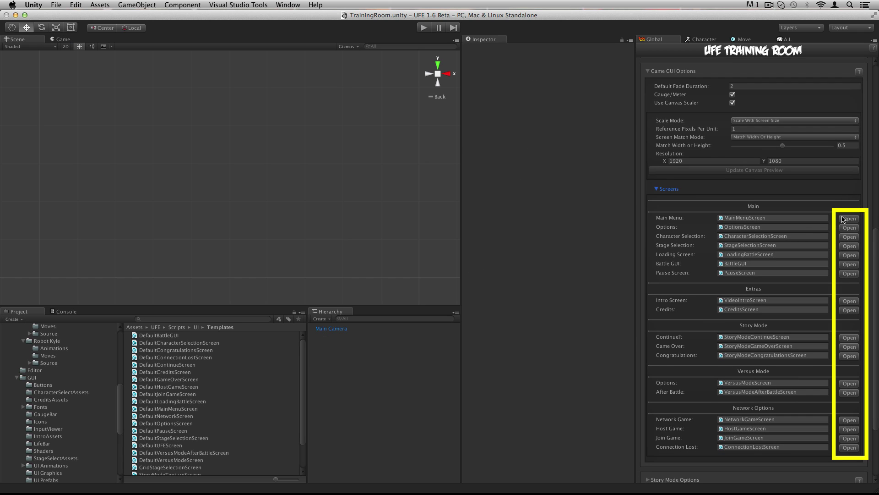
click(848, 227)
click(847, 228)
click(848, 236)
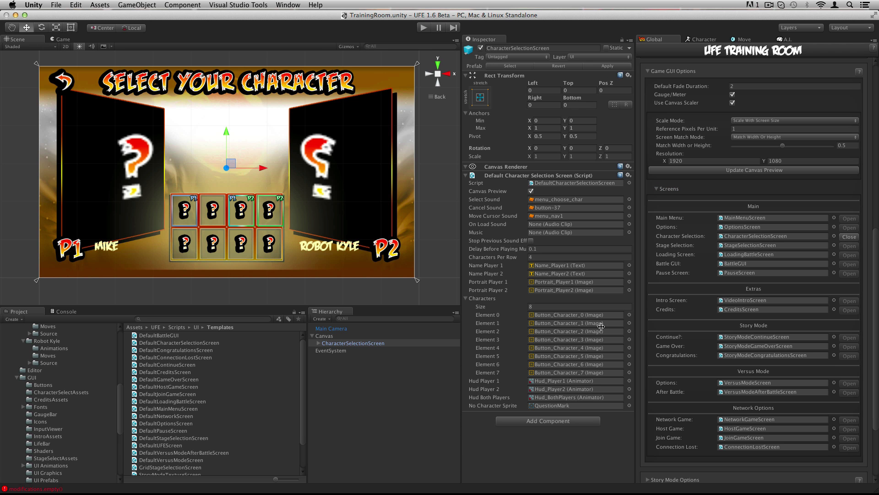
click(855, 237)
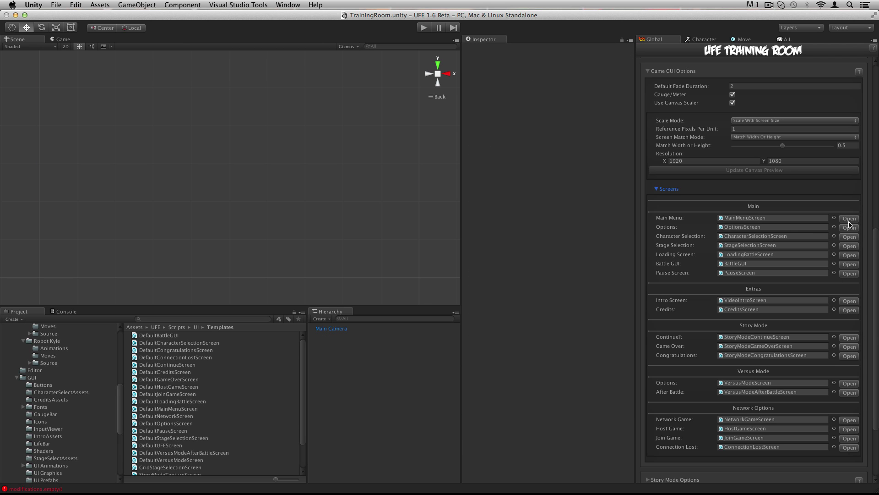
Preview the Stage Selection screen, inspecting its Canvas and StageSelectionScreen objects, and preview the Battle GUI, closing both.
click(849, 245)
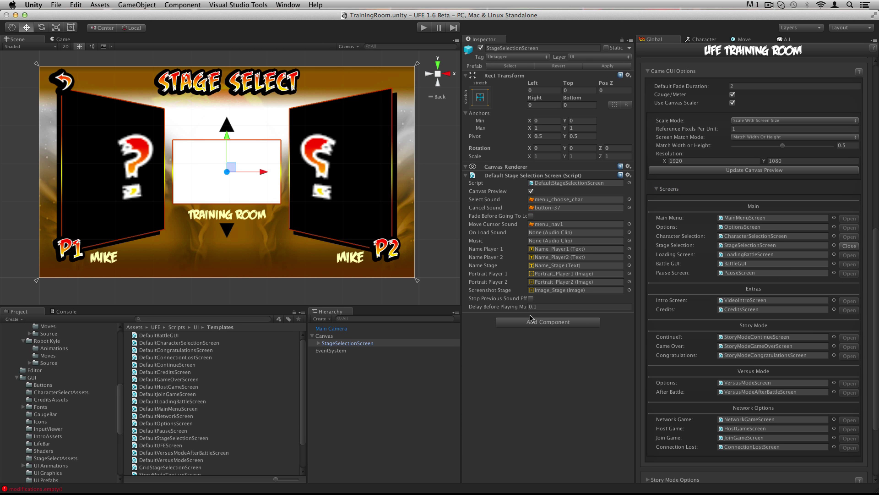
click(328, 337)
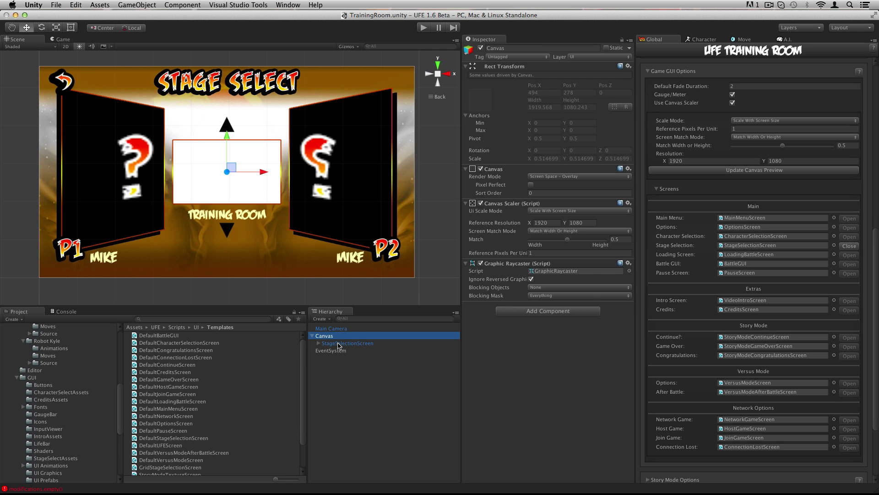
click(339, 344)
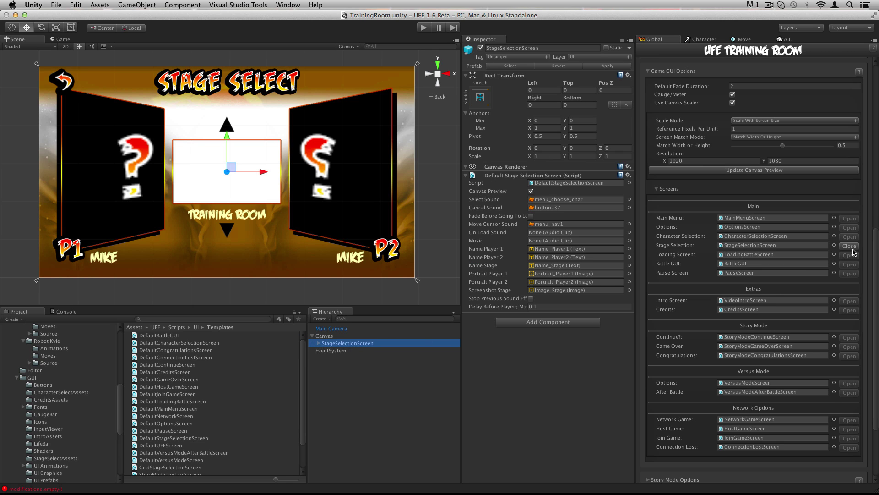
click(851, 248)
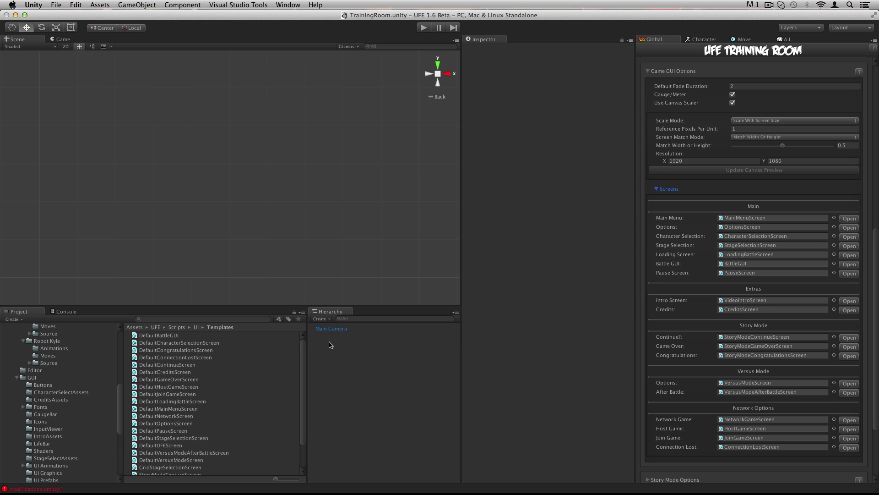
click(849, 264)
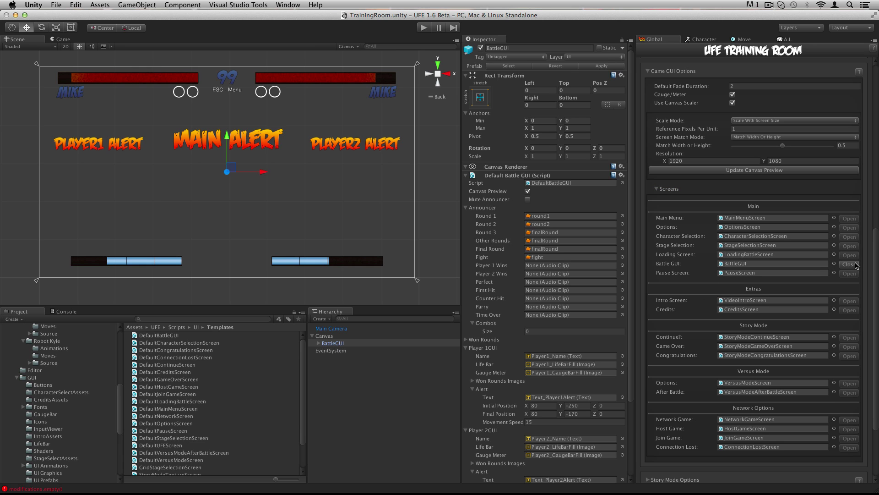
click(849, 264)
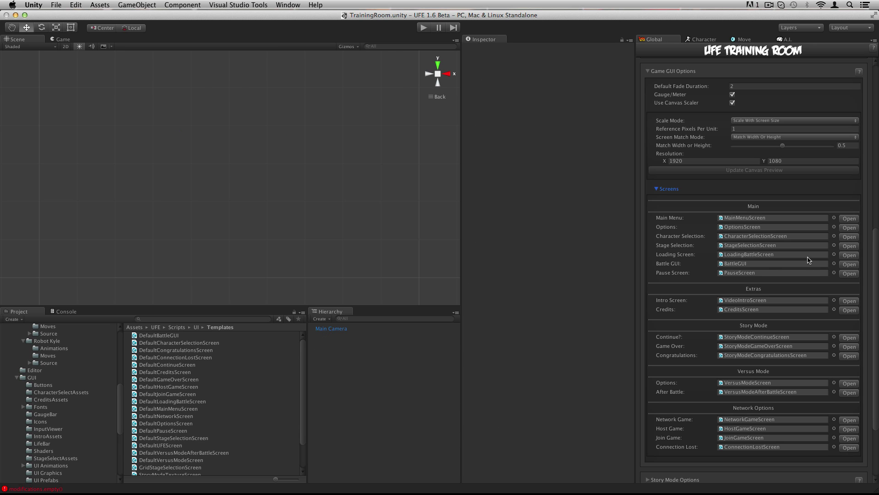
Set the Button_StoryMode image color to red in the Main Menu screen and close it without applying the change to the prefab.
click(851, 219)
click(319, 343)
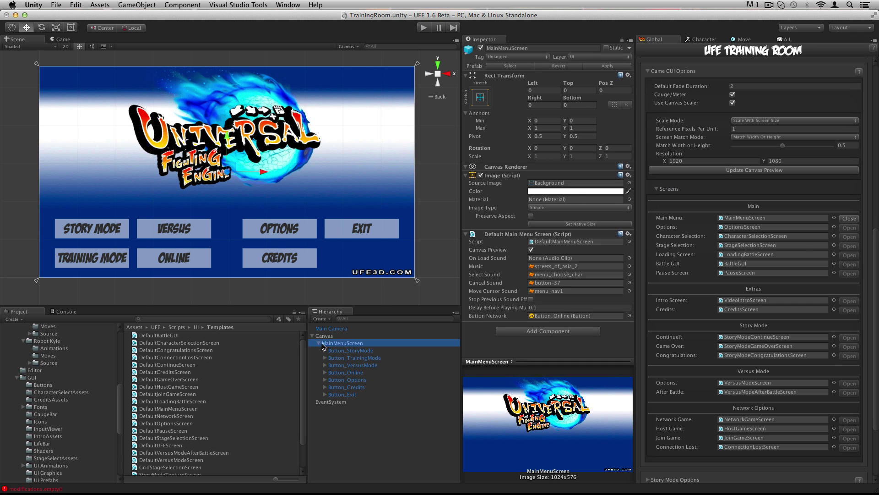
click(339, 350)
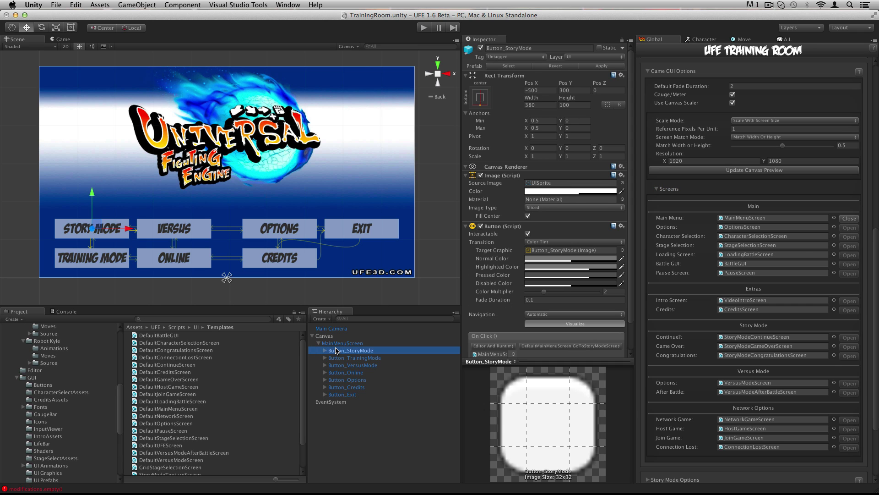
click(545, 194)
click(68, 81)
drag(83, 94, 85, 163)
click(17, 49)
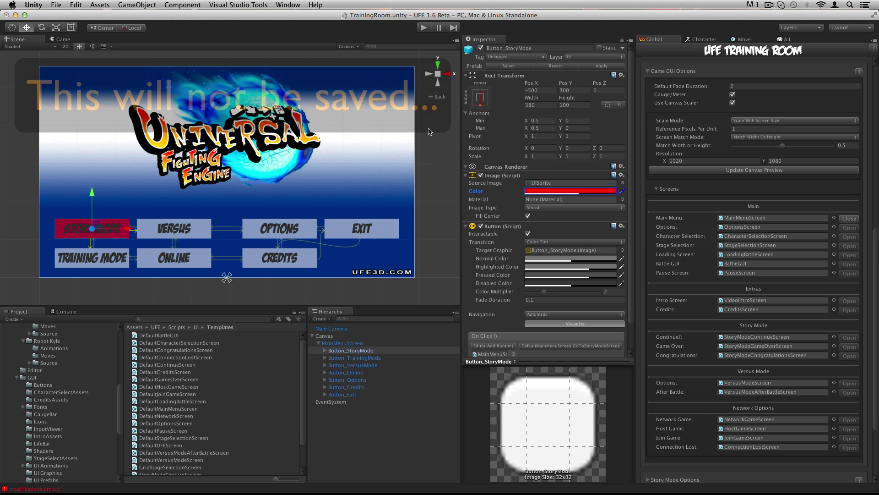
click(849, 218)
Reopen the Main Menu screen, set the Button_TrainingMode image color to red and apply the change to the prefab.
click(849, 218)
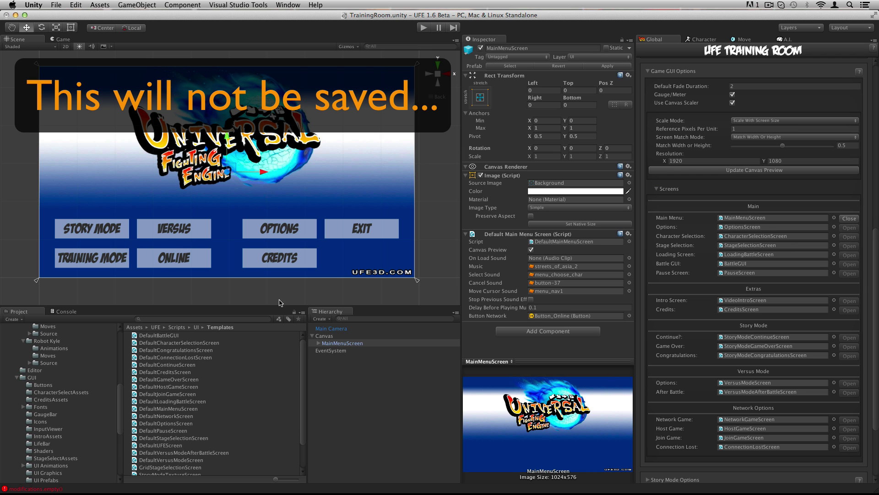
click(318, 343)
click(354, 357)
click(564, 192)
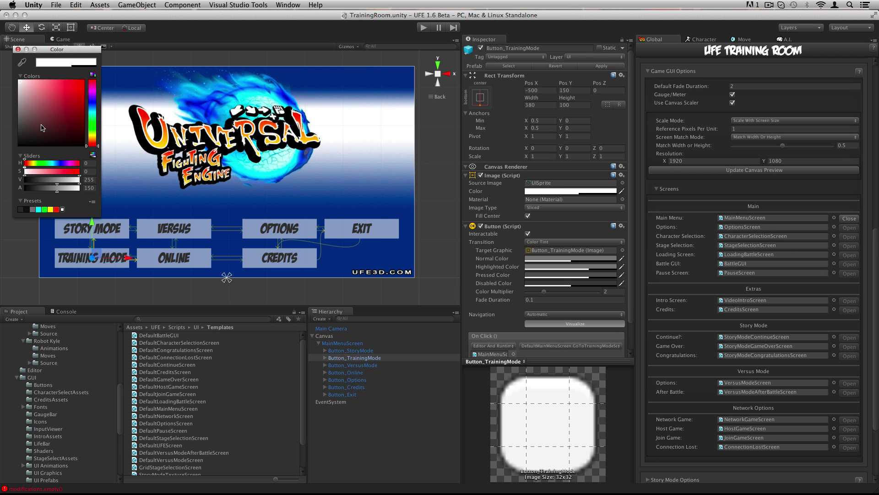
click(83, 85)
click(18, 49)
click(614, 66)
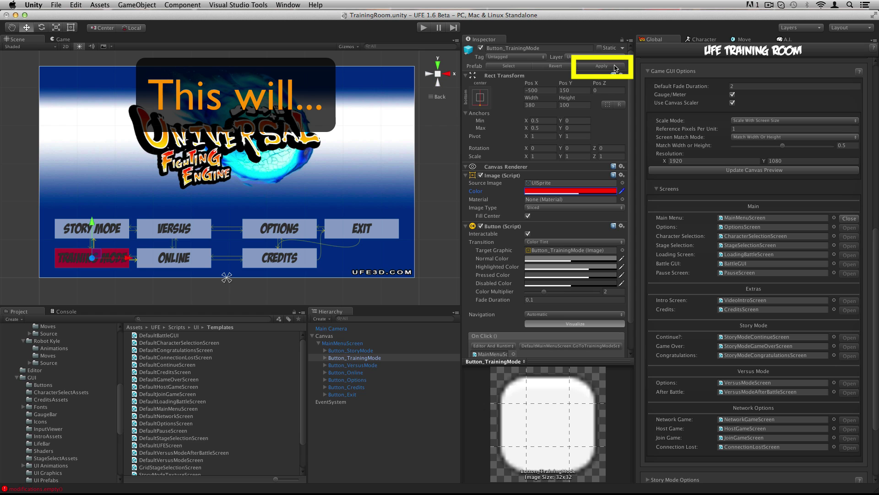
Close and reopen the Main Menu screen to check the Training Mode button's color, and close it again.
click(849, 219)
click(849, 219)
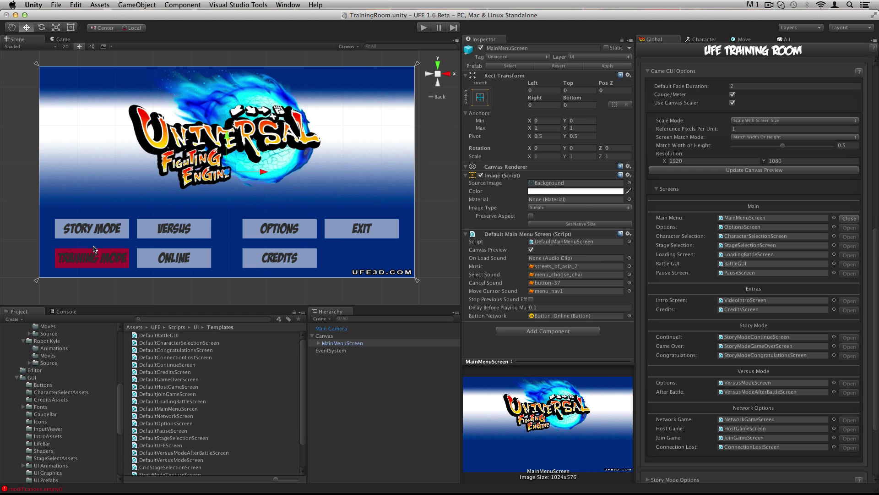
click(849, 218)
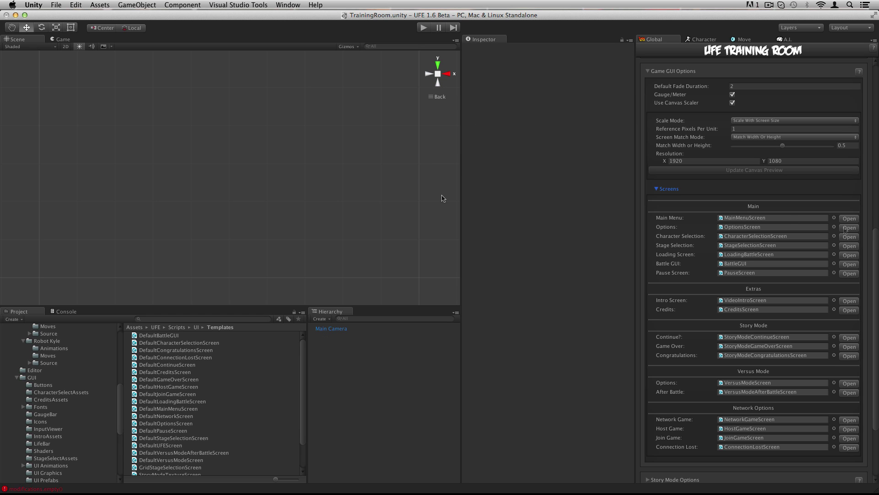
Preview the Options screen and the Character Selection screen, closing each one.
click(847, 228)
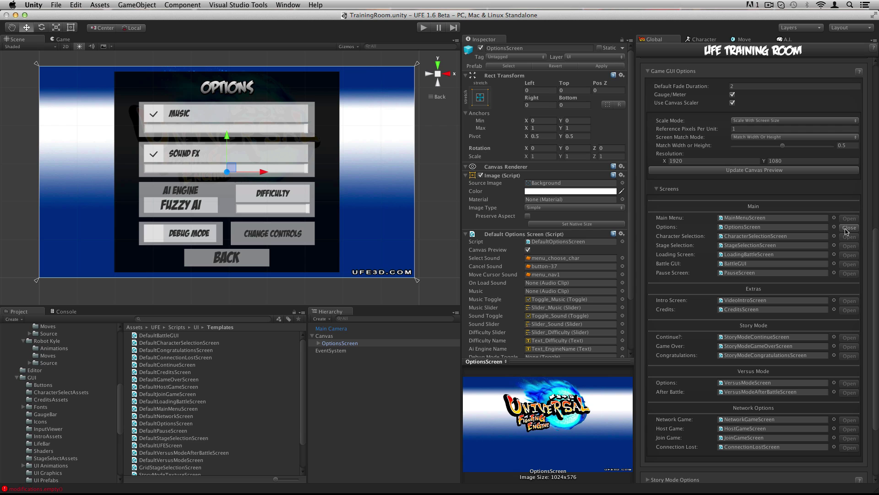
click(848, 228)
click(849, 237)
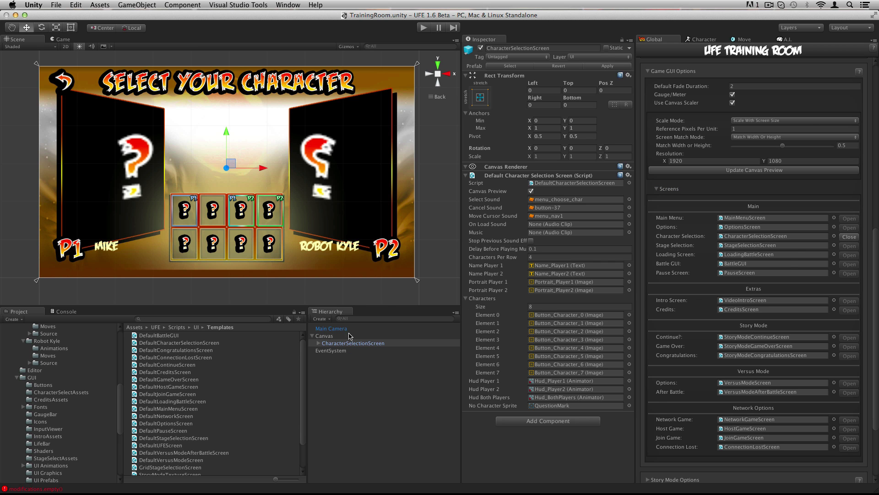
click(849, 237)
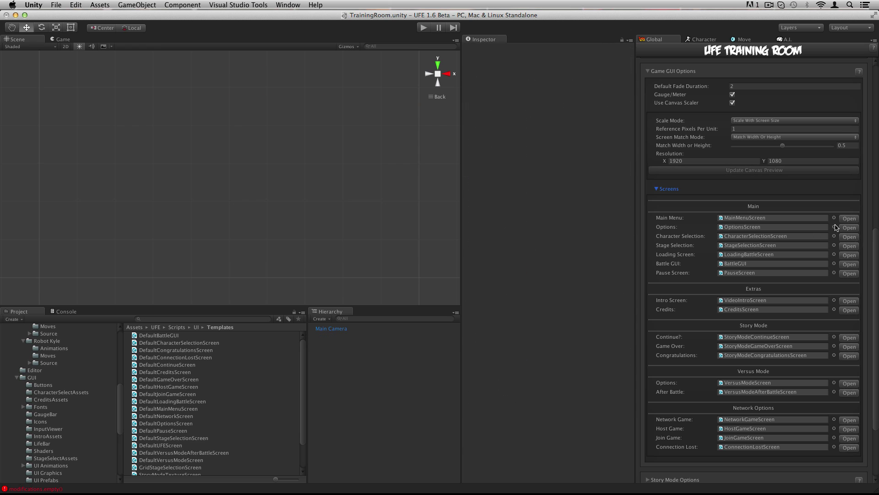
Open the Main Menu screen, locate its DefaultMainMenuScreen script in the project's Templates folder and close the screen.
click(849, 219)
click(561, 242)
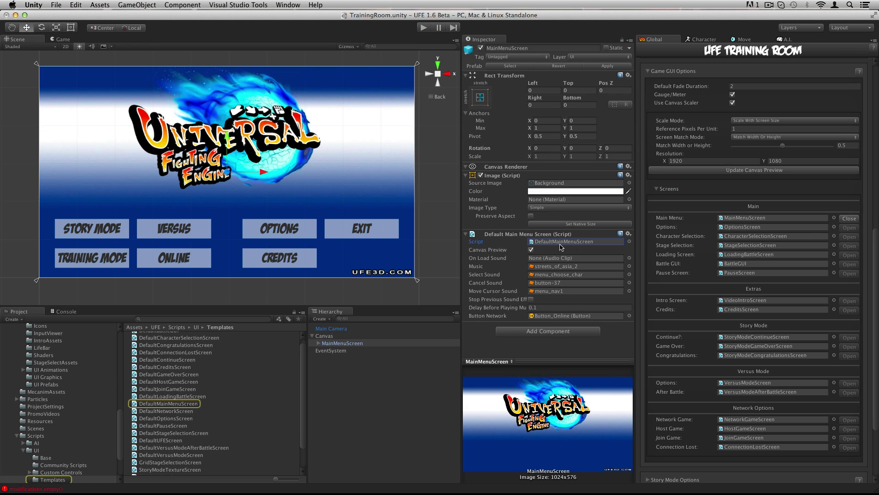
click(189, 403)
click(849, 219)
Open the Loading Screen and Battle GUI prefabs and locate their template scripts in the project.
click(849, 255)
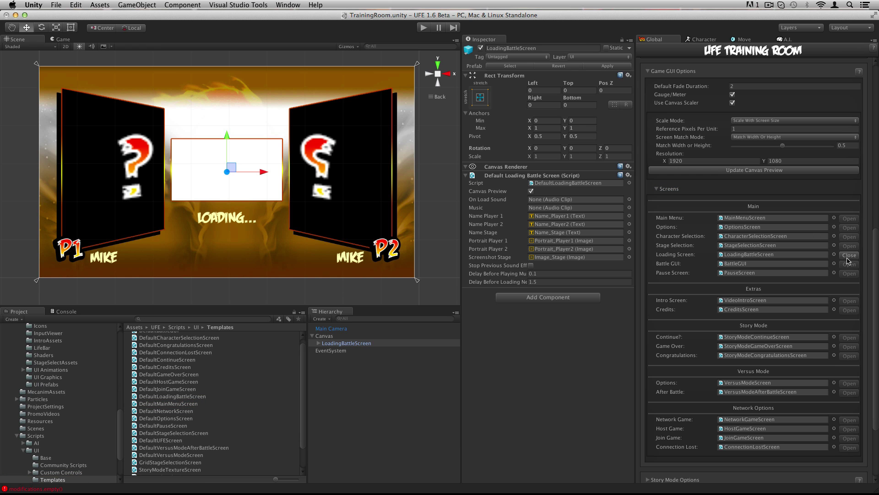
click(553, 183)
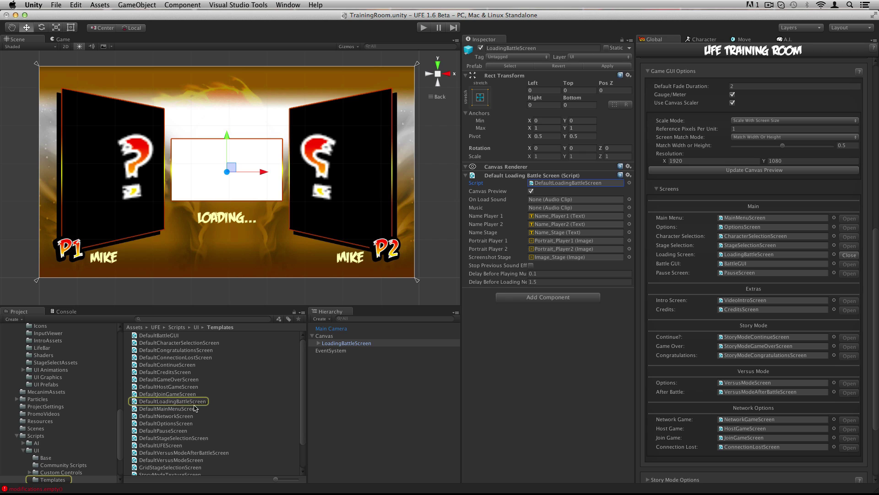
click(849, 264)
click(553, 183)
click(170, 337)
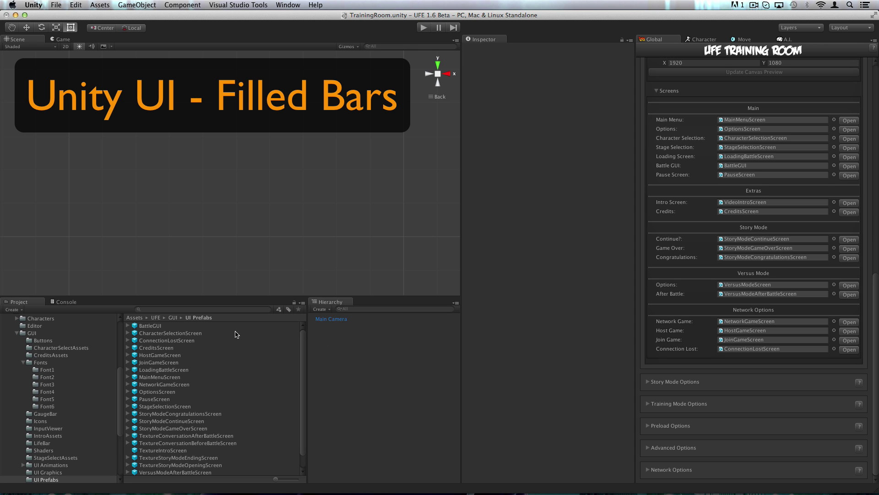
Inspect the import settings of the two bar sprites in the -Custom folder.
scroll(47, 325, up, 5)
click(45, 326)
click(154, 326)
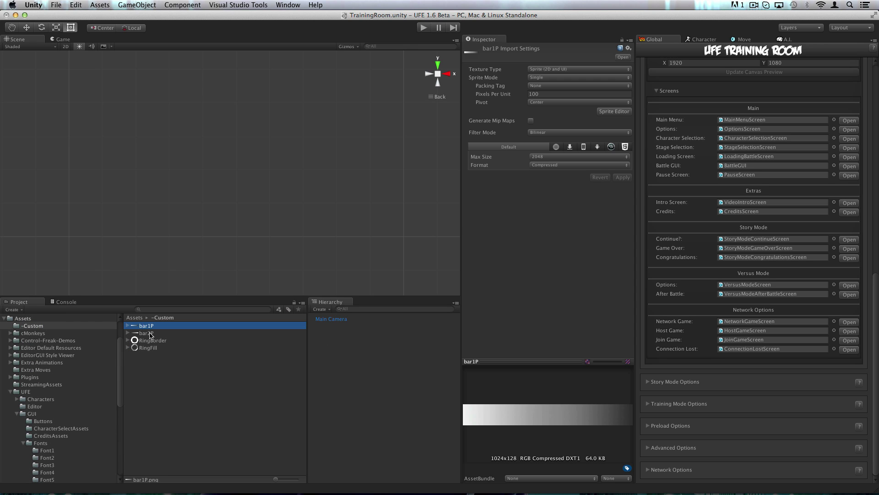
shift+click(145, 333)
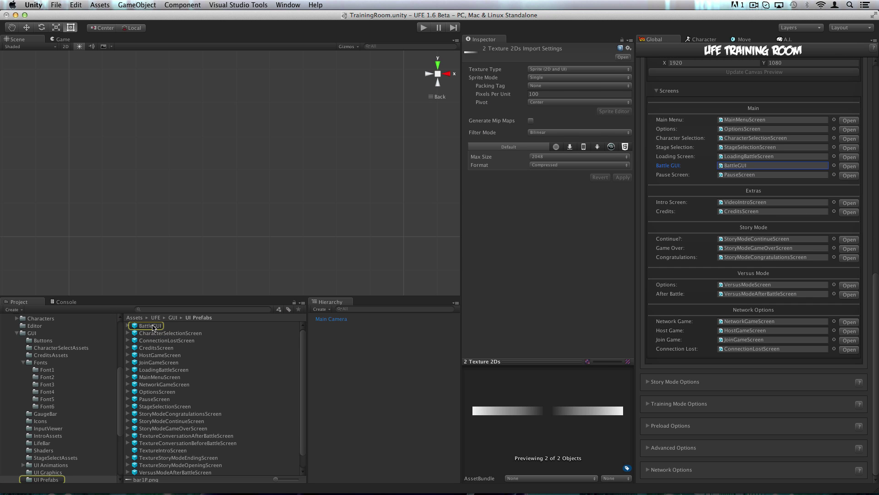
Duplicate the BattleGUI prefab as CustomBattleGUI and move the copy to the -Custom folder.
click(151, 325)
key(super+d)
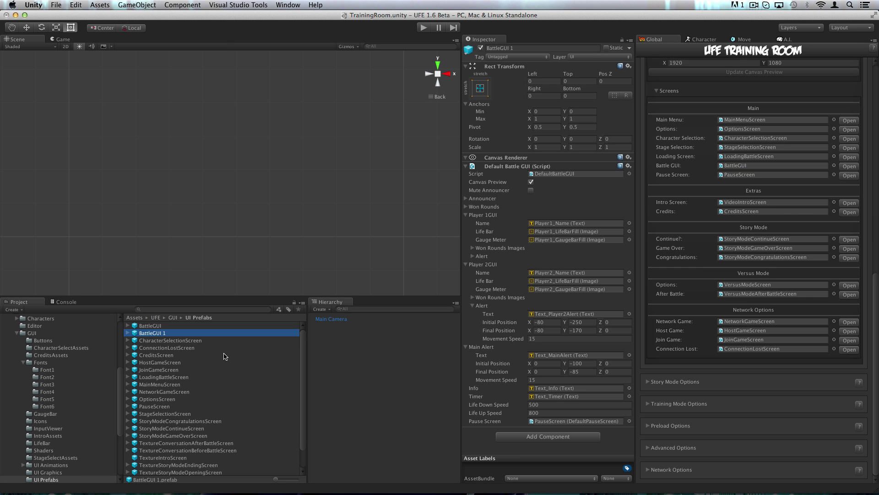
key(Return)
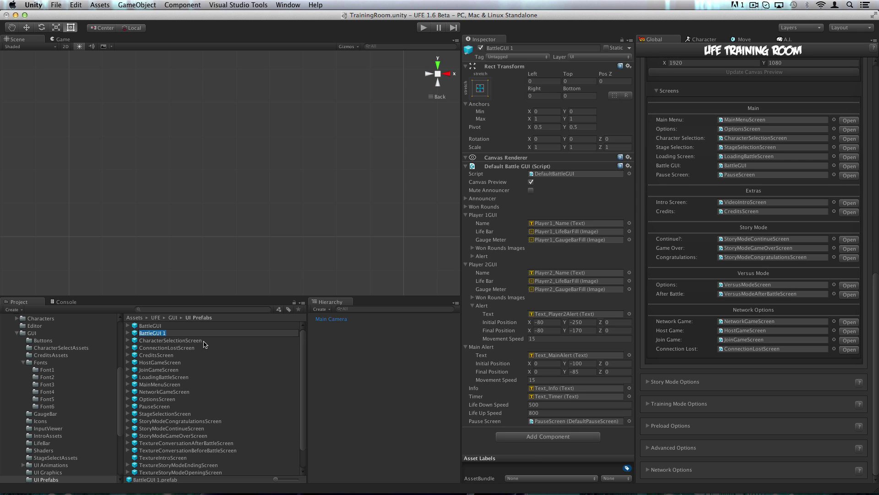
text(Custom)
key(Return)
scroll(106, 353, up, 10)
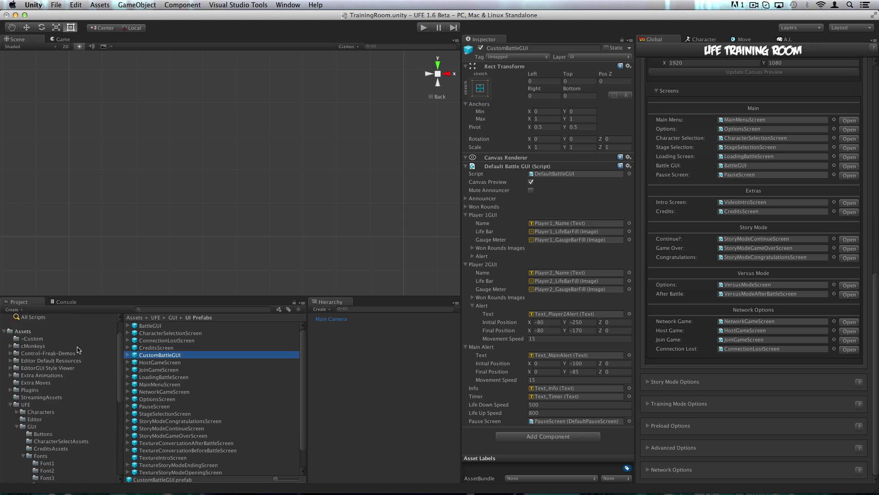
drag(143, 356, 47, 369)
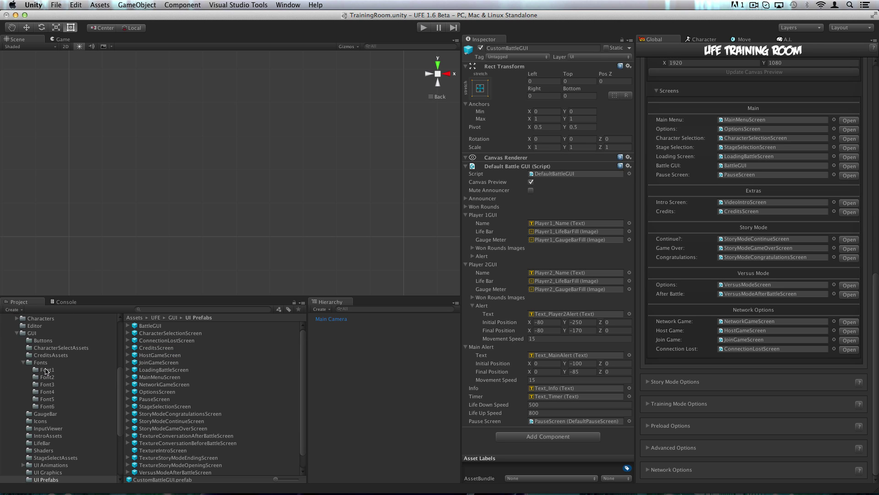
Assign the CustomBattleGUI prefab from the -Custom folder as the Battle GUI screen, open it and expand its hierarchy.
click(54, 371)
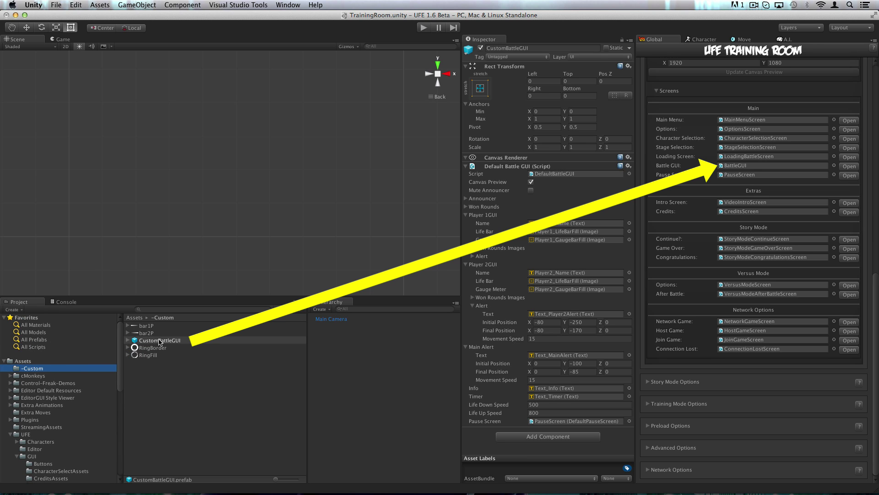
drag(160, 340, 771, 167)
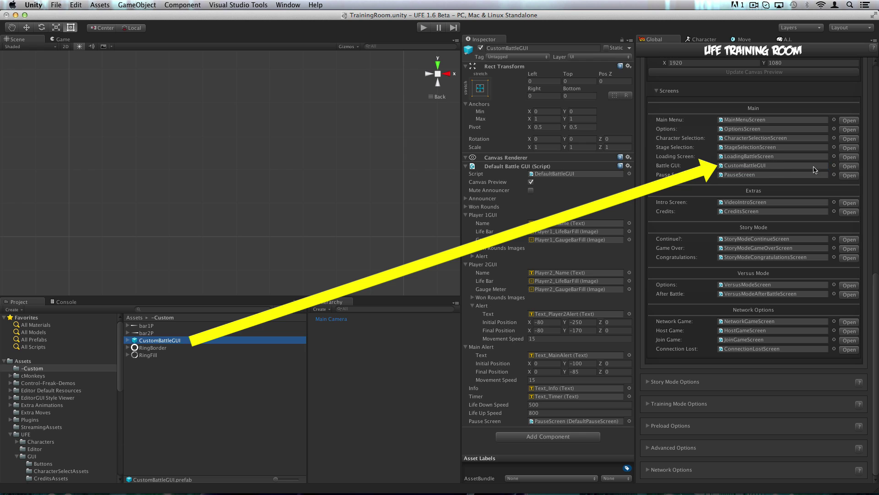
click(849, 166)
click(318, 333)
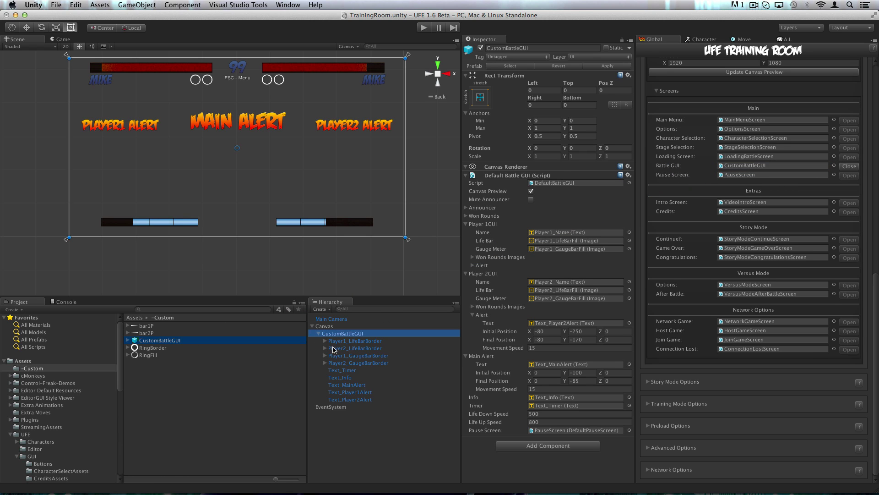
Replace Player1_LifeBarFill's source image with bar1P and lower its fill amount to 0.855.
click(362, 348)
drag(146, 326, 566, 184)
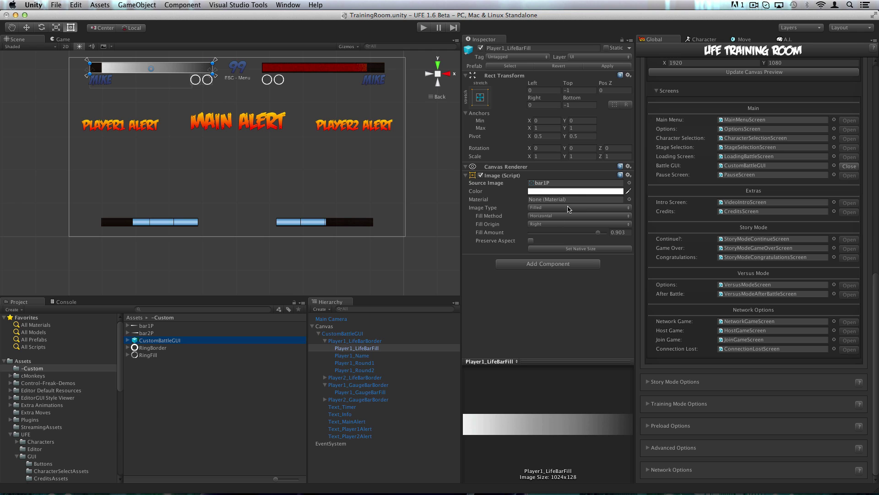
mouse_move(598, 232)
mouse_down()
mouse_move(561, 230)
mouse_move(595, 228)
mouse_up()
Delete Player1_LifeBarFill and Player2_LifeBarFill from CustomBattleGUI, accepting the loss of the prefab connection.
click(325, 377)
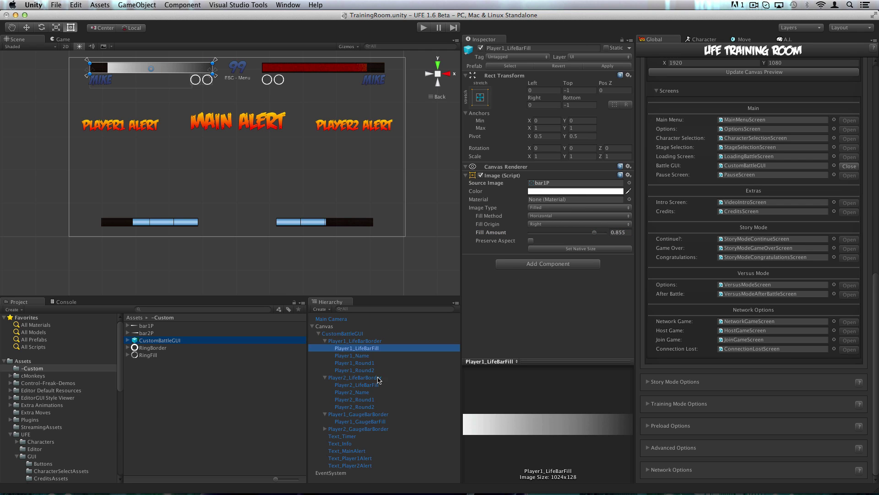
click(371, 385)
super+click(372, 349)
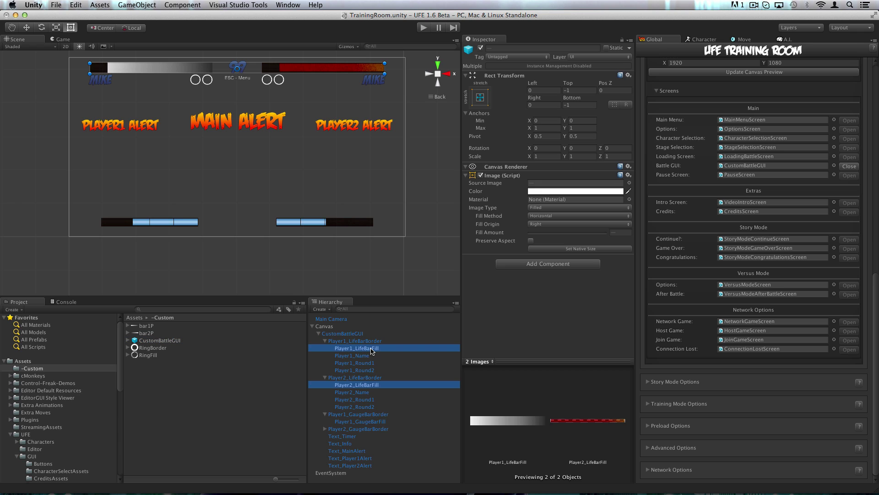
key(super+BackSpace)
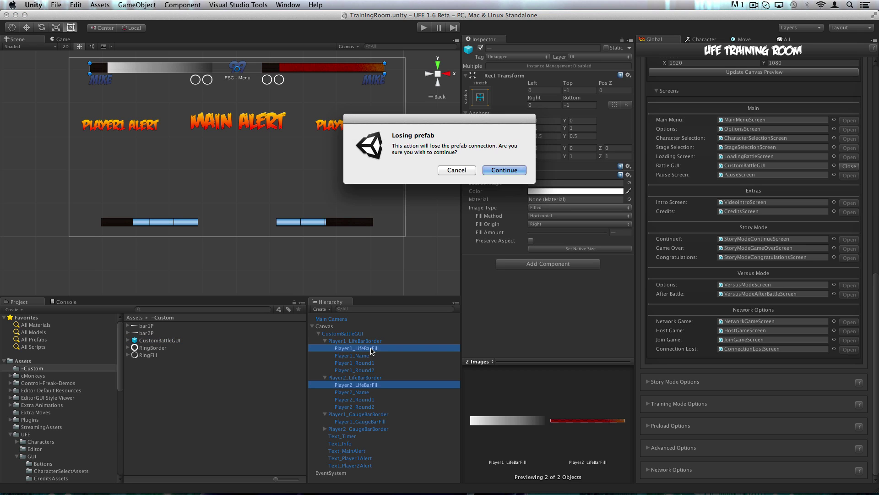
click(504, 170)
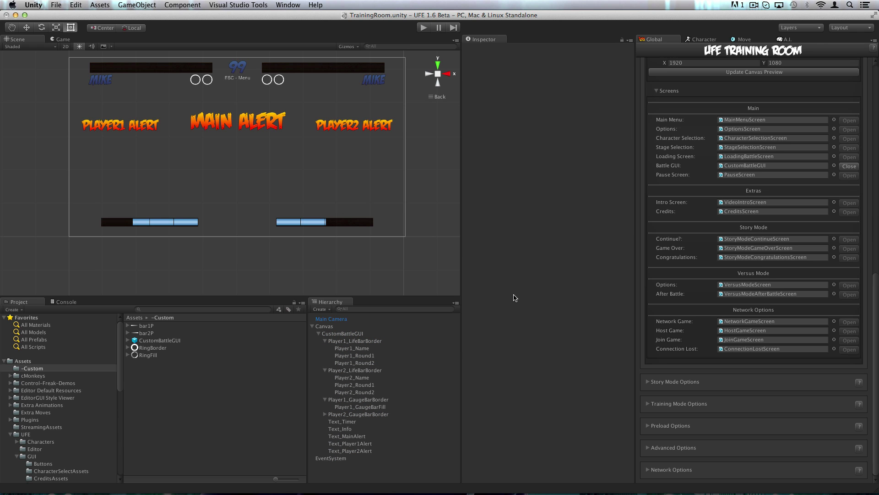
Add a UI image as the first child of Player1_LifeBarBorder, name it Player1_FilledBar and assign bar1P as its source image.
right_click(364, 340)
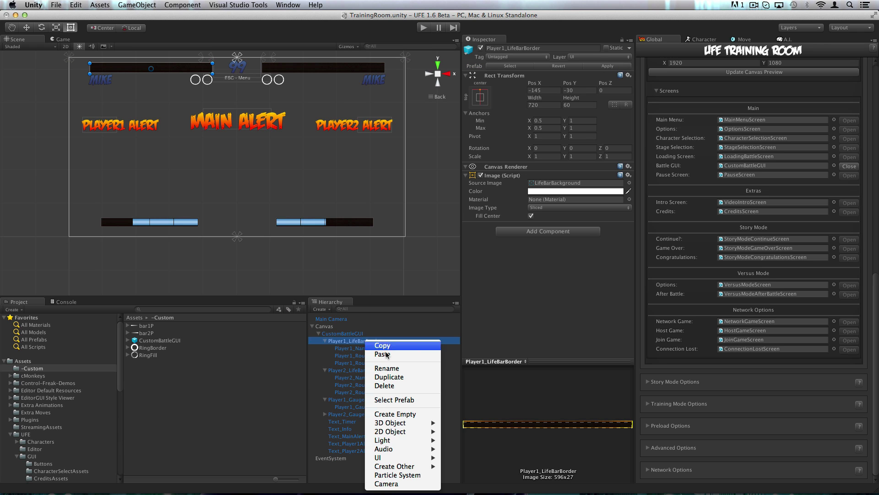
mouse_move(382, 409)
click(467, 417)
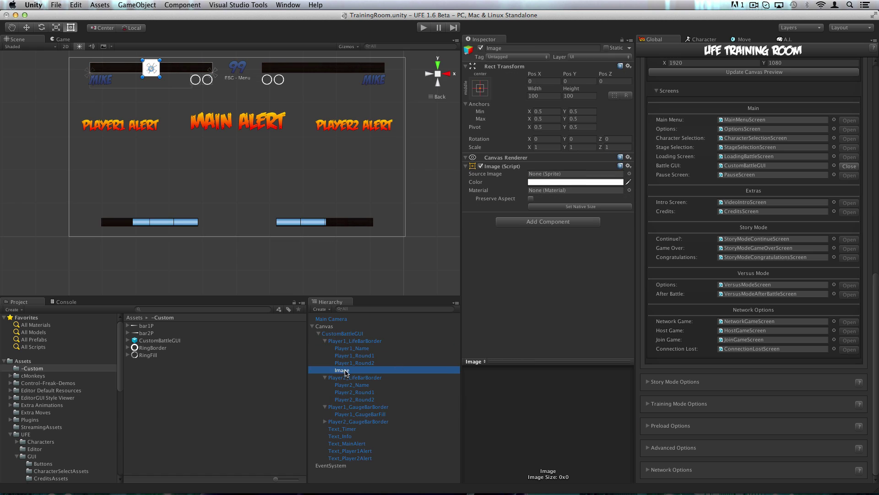
drag(346, 370, 353, 345)
key(Return)
text(Player1_FilledBar)
key(Return)
drag(145, 325, 552, 174)
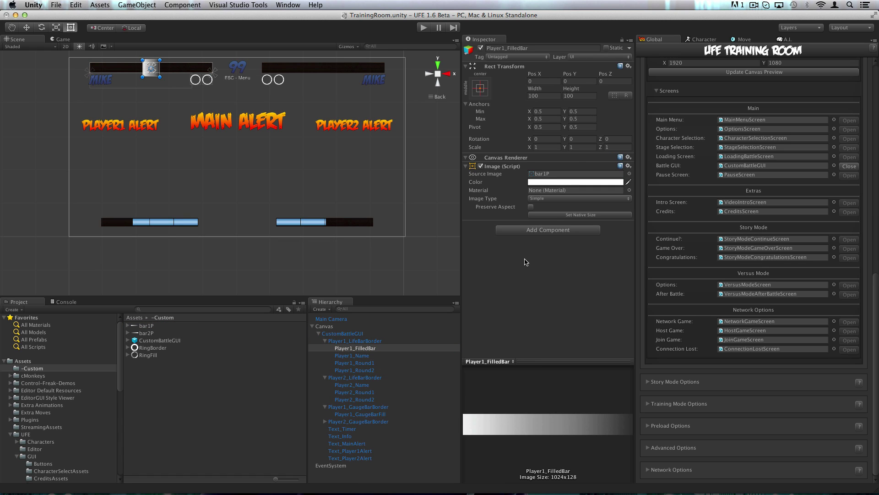
Check the canvas Scale Mode in the Game GUI Options and preview how the GUI scales in a resized Game view.
scroll(747, 147, up, 10)
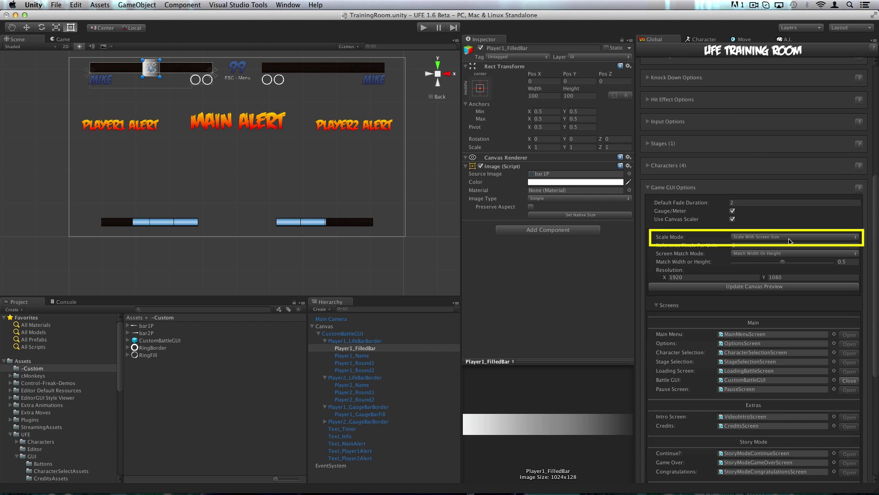
click(65, 39)
mouse_move(236, 294)
mouse_down()
mouse_move(232, 192)
mouse_move(232, 305)
mouse_move(227, 288)
mouse_up()
click(37, 40)
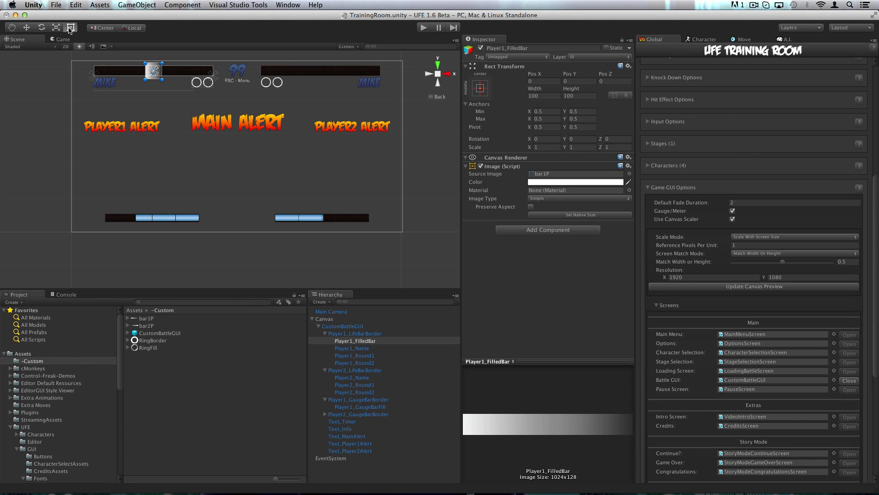
Resize Player1_FilledBar to 720 by 60 over the life bar border and stretch its anchors in both directions.
mouse_move(145, 64)
mouse_down()
mouse_move(89, 63)
mouse_move(95, 68)
mouse_up()
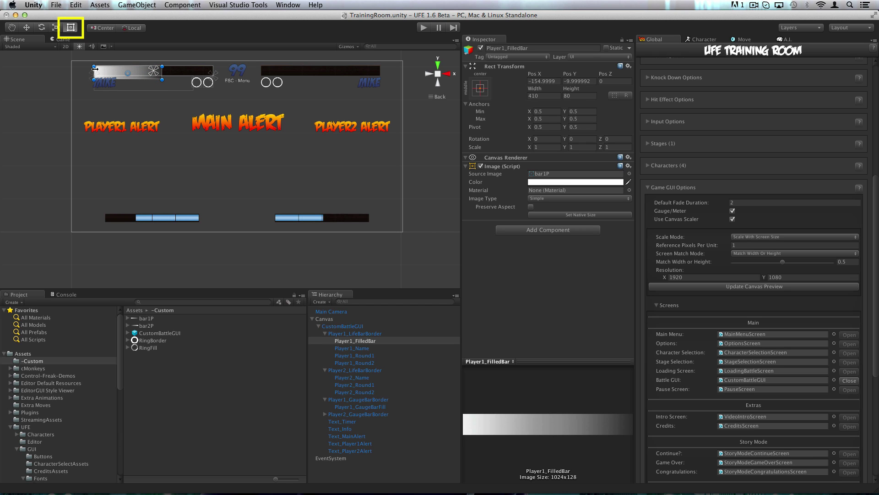
mouse_move(162, 80)
mouse_down()
mouse_move(213, 76)
mouse_move(173, 107)
mouse_move(174, 74)
mouse_move(210, 72)
mouse_move(177, 72)
mouse_up()
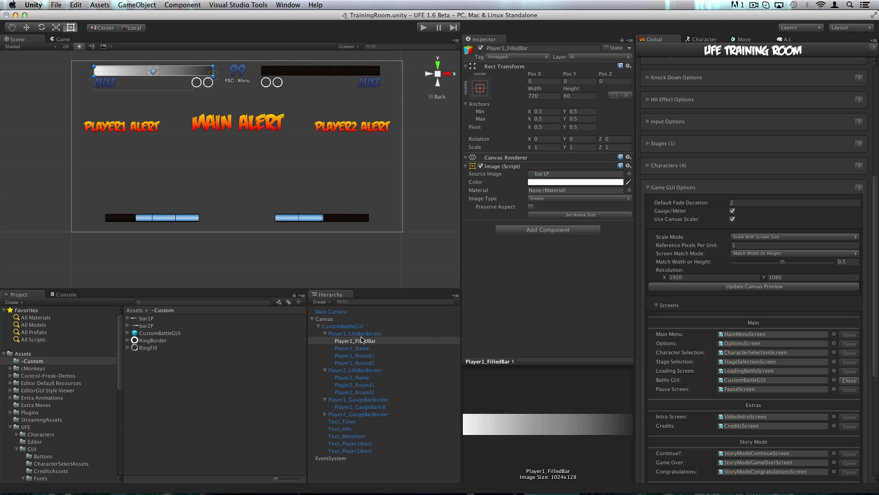
click(485, 90)
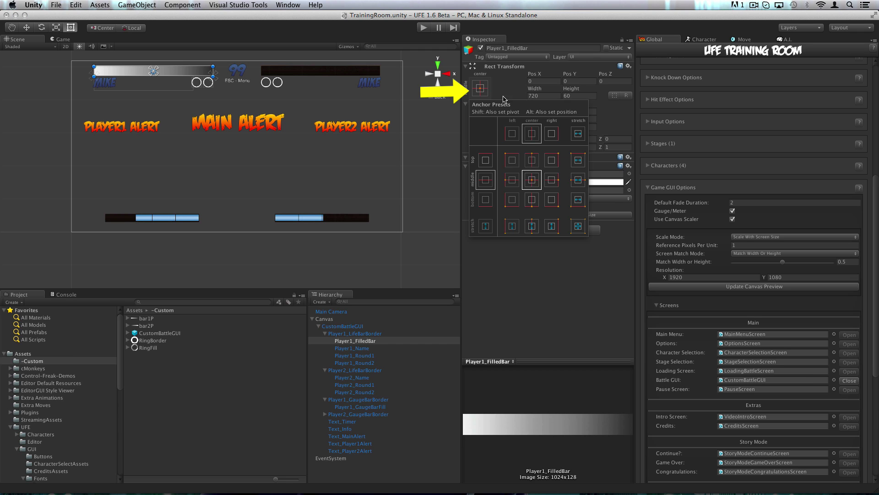
alt+click(583, 235)
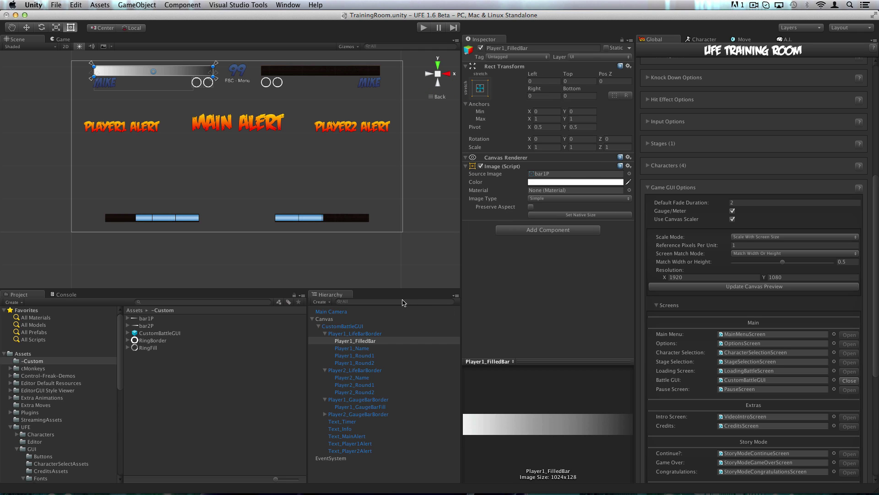
Try Player1_FilledBar directly under CustomBattleGUI, preview its stretching at different Game view sizes, and return it to Player1_LifeBarBorder.
drag(351, 342, 350, 330)
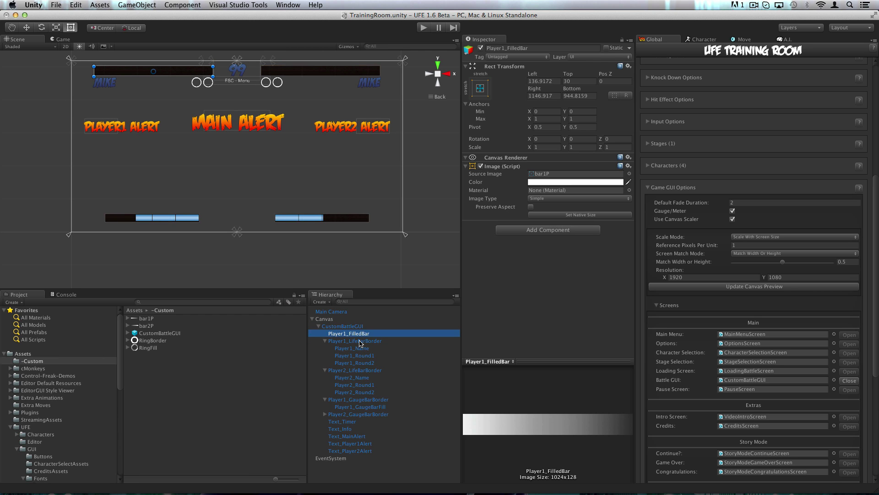
click(65, 39)
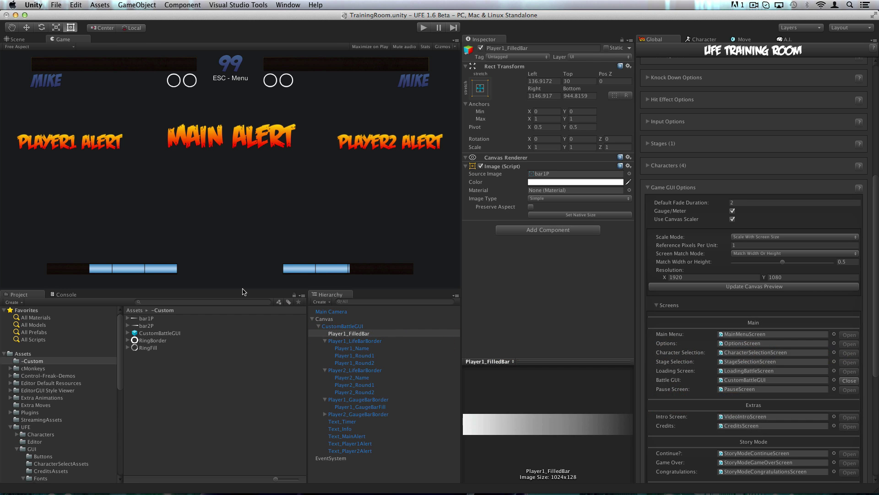
drag(244, 295, 244, 308)
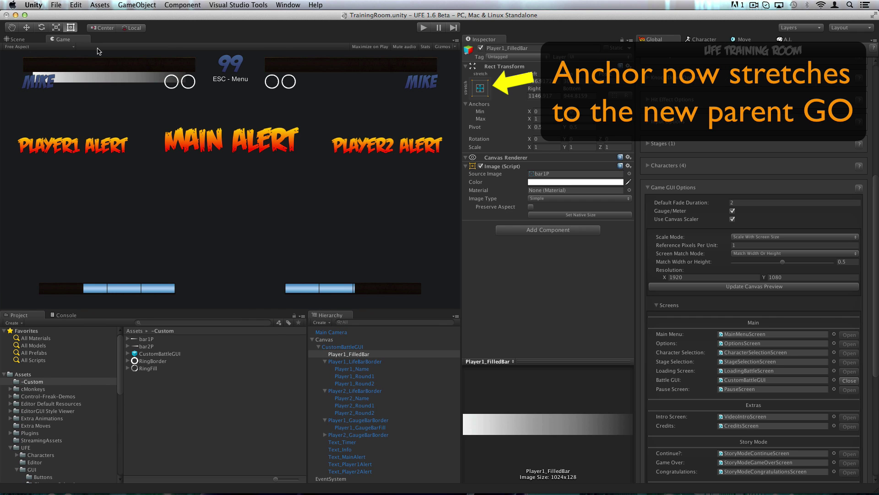
drag(202, 310, 202, 288)
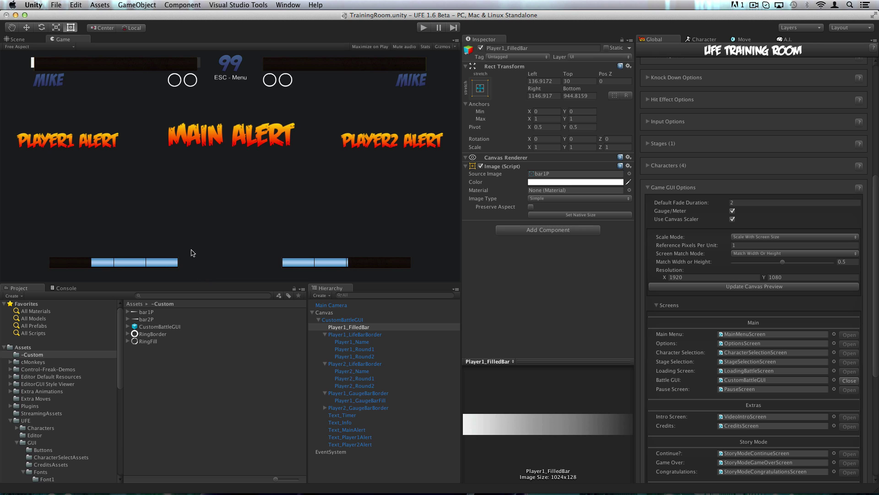
click(17, 40)
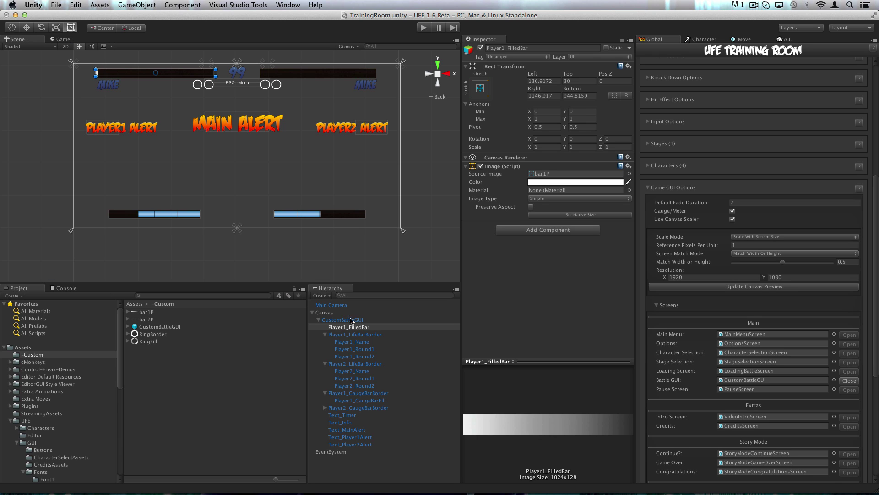
drag(375, 328, 378, 334)
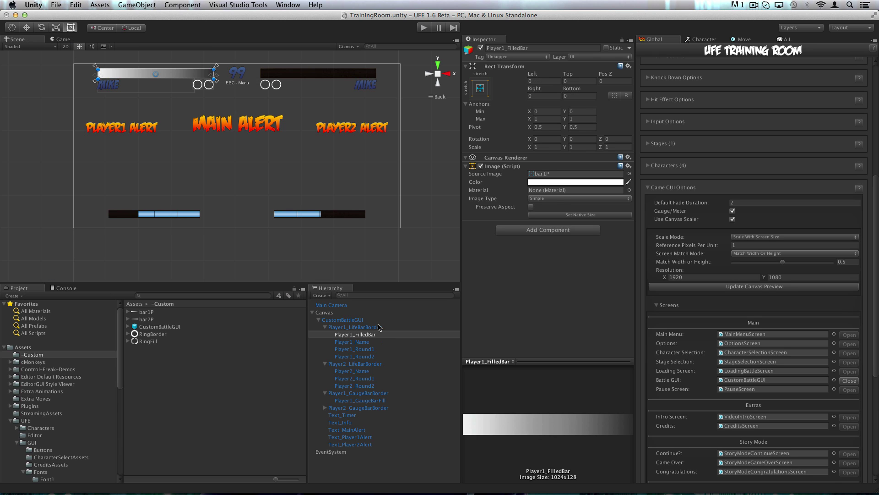
Make Player1_FilledBar a Filled image with Horizontal fill from the Right and assign it as Player 1's Life Bar in CustomBattleGUI.
scroll(274, 179, up, 3)
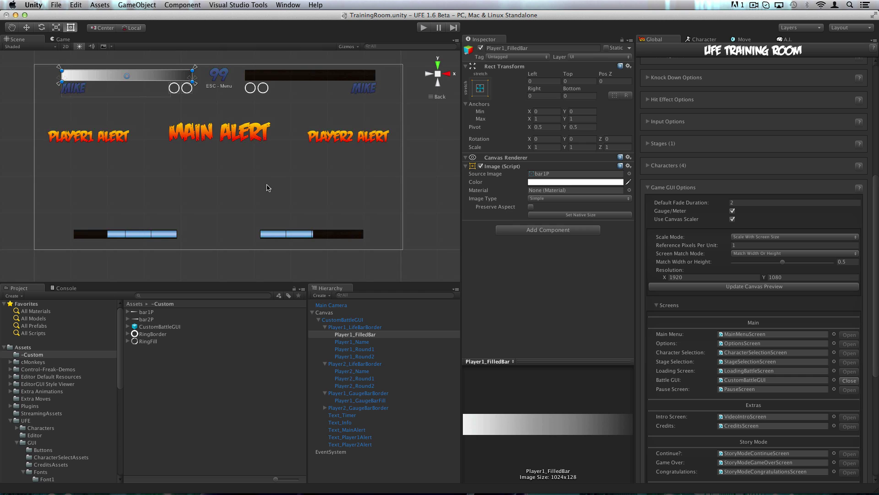
click(578, 199)
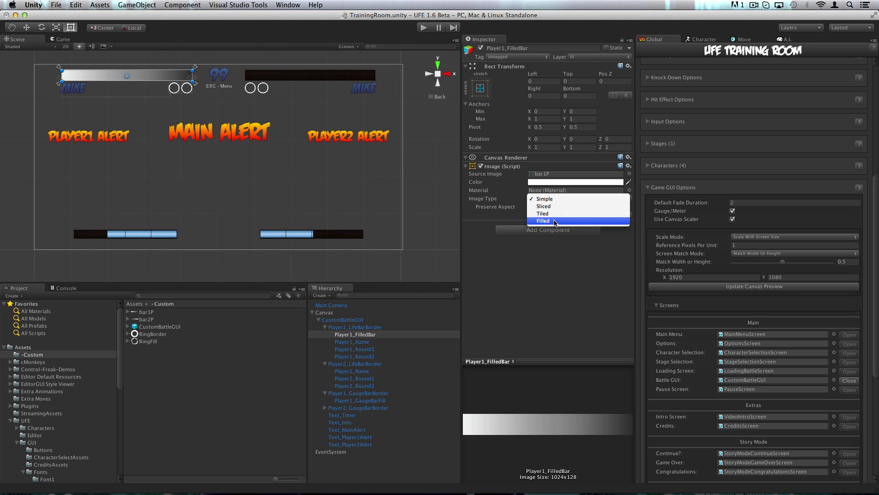
click(554, 222)
click(541, 207)
click(545, 178)
click(541, 215)
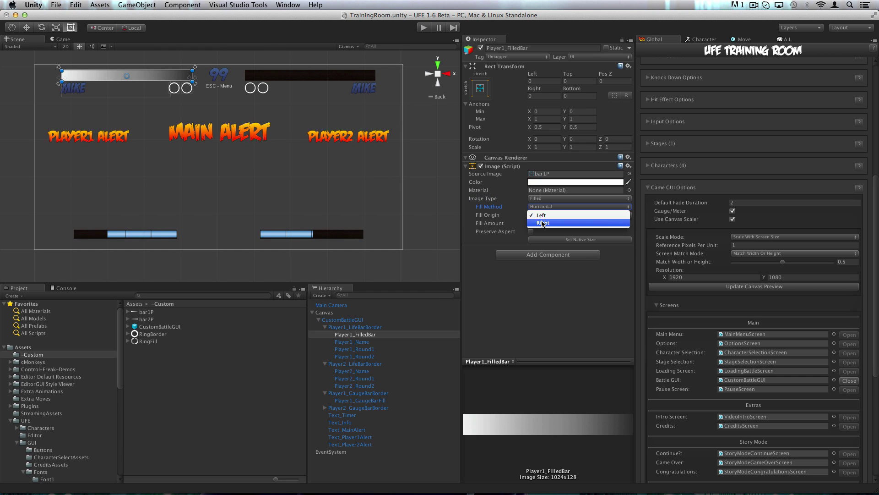
click(542, 223)
mouse_move(606, 224)
mouse_down()
mouse_move(566, 224)
mouse_move(592, 224)
mouse_up()
click(437, 320)
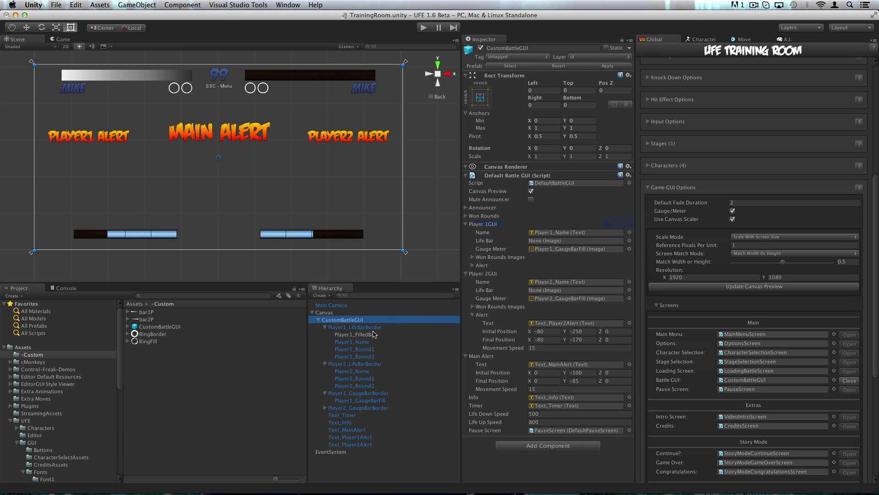
drag(373, 335, 554, 242)
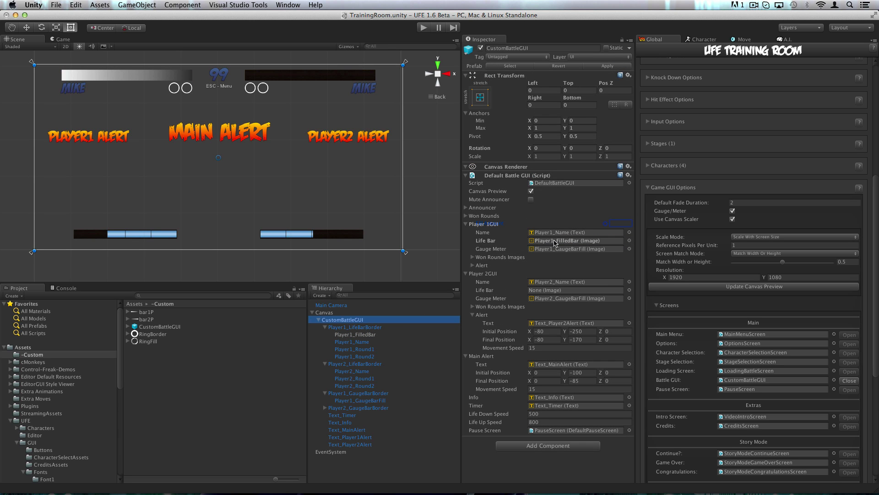
Add a UI image as the first child of Player2_LifeBarBorder, name it Player2_FilledBar and assign bar2P as its source image.
right_click(358, 364)
click(445, 415)
drag(343, 393, 356, 368)
key(Return)
text(Player2_FilledBar)
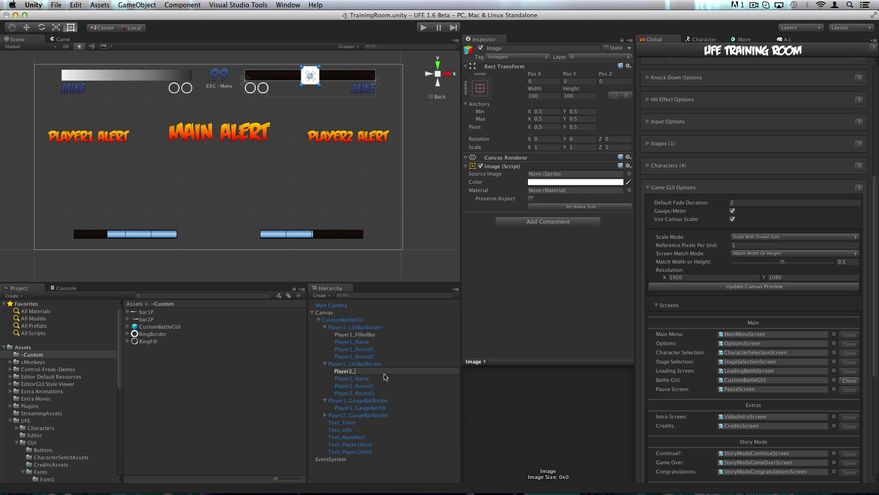
key(Return)
drag(146, 320, 519, 210)
Stretch Player2_FilledBar to its parent, make it a Filled image with Horizontal fill from the Left, and test the fill amount, leaving it at 1.
click(480, 88)
alt+click(581, 225)
click(577, 198)
click(541, 229)
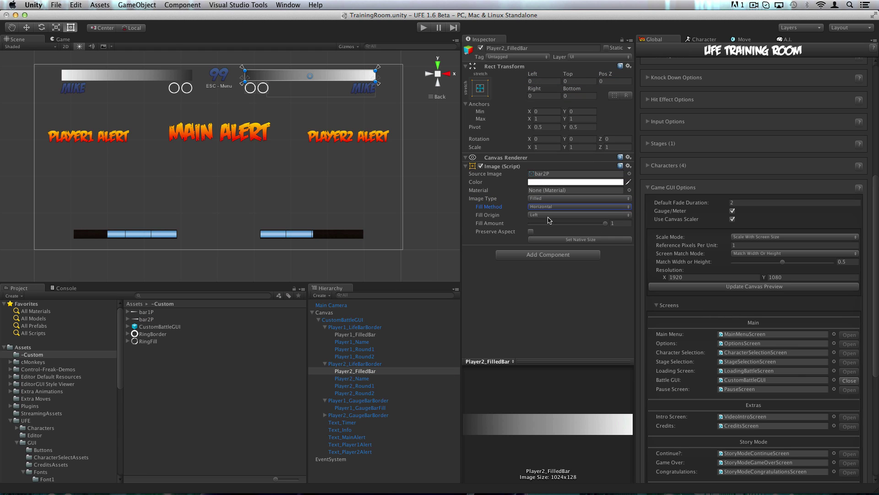
click(544, 215)
click(545, 215)
drag(604, 223, 625, 210)
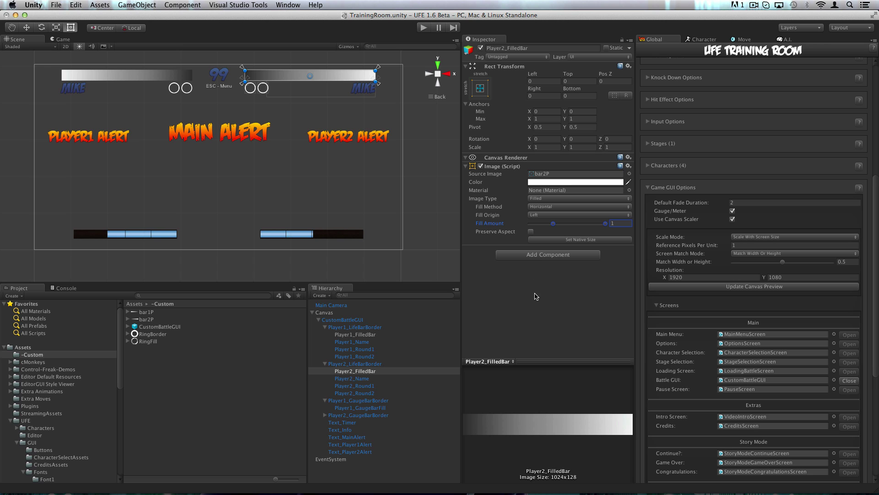
Assign Player2_FilledBar as Player 2's Life Bar in CustomBattleGUI and apply the changes to the prefab.
click(348, 320)
drag(373, 375, 555, 288)
click(608, 66)
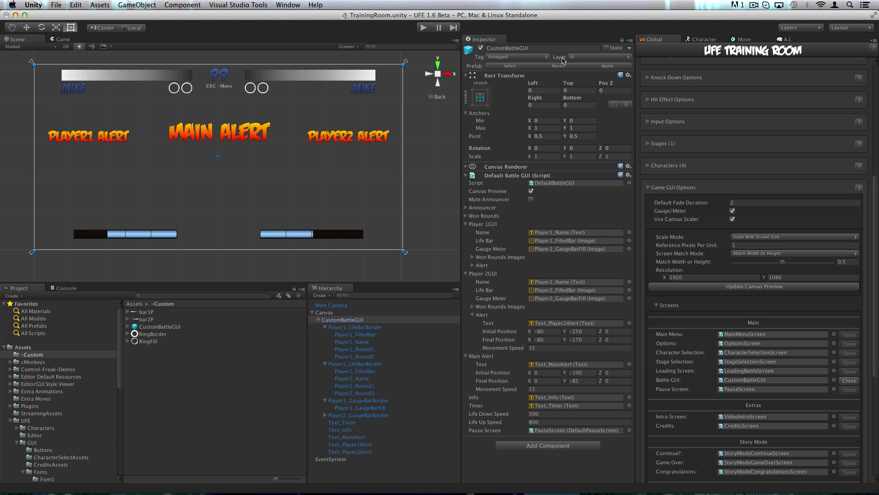
Run the training room scene to test the custom life bars in a fight.
scroll(723, 248, down, 5)
click(423, 28)
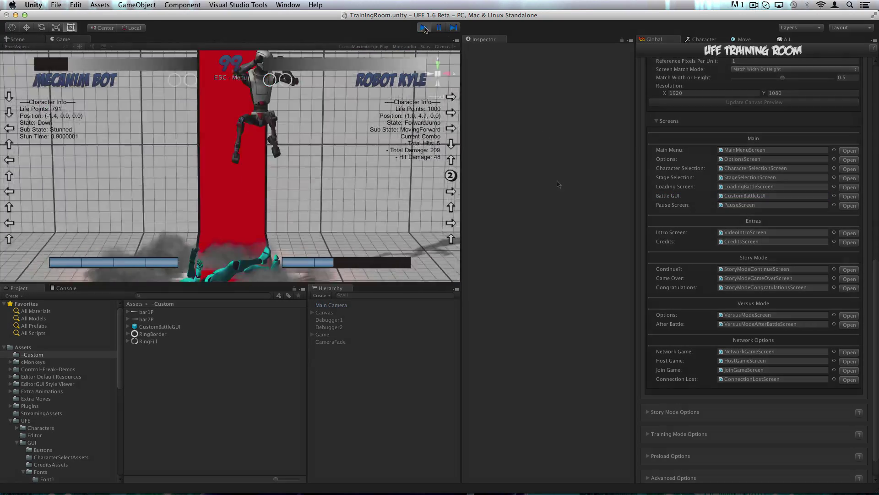
Open the CustomBattleGUI screen and tint both Player1_FilledBar and Player2_FilledBar yellow with hue 55 and full saturation.
click(849, 196)
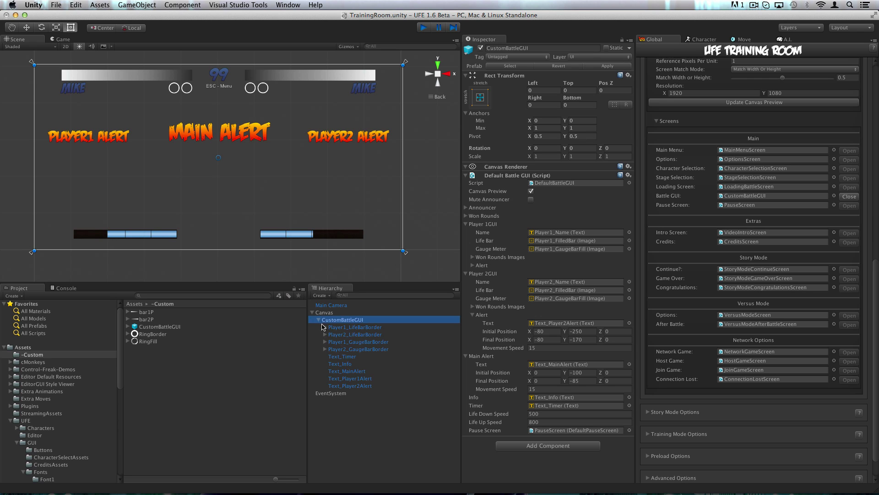
click(324, 335)
click(325, 327)
click(354, 335)
super+click(355, 371)
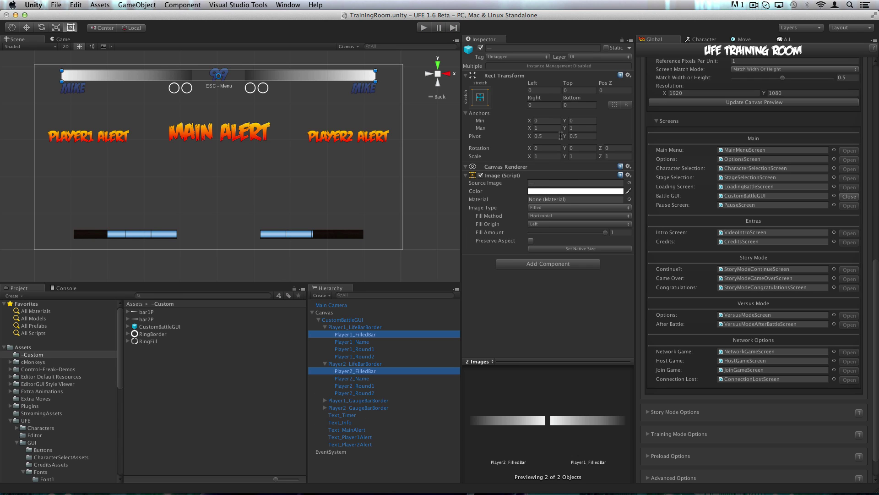
click(539, 192)
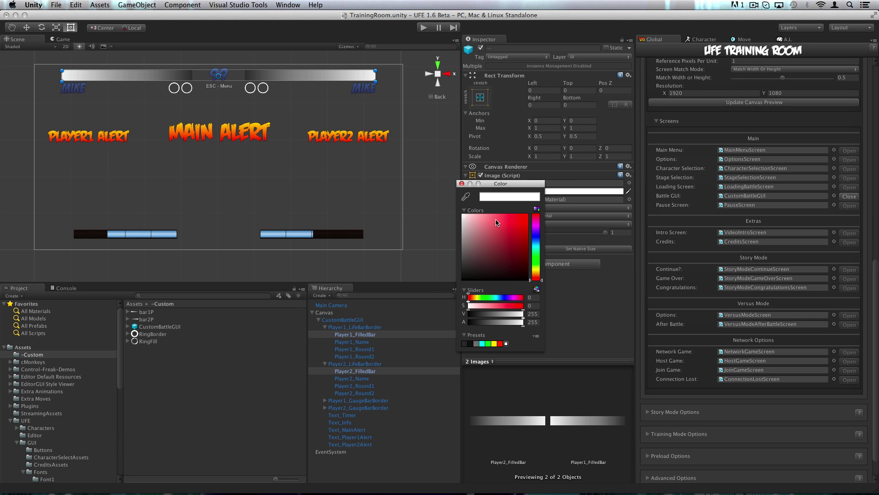
click(526, 215)
drag(469, 297, 477, 298)
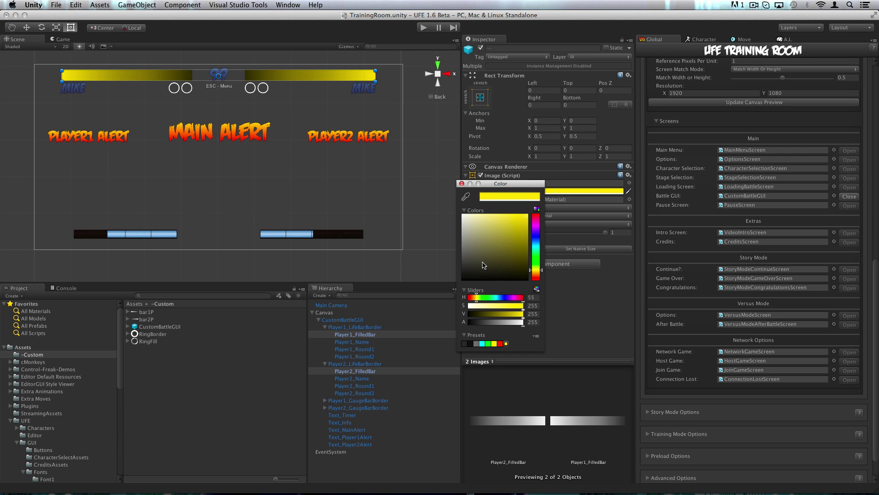
Inset both filled bars inside their borders by setting the Left, Top, Right and Bottom offsets to 5.
click(543, 90)
text(5)
key(Tab)
text(5)
key(Tab)
text(5)
key(Tab)
key(5)
key(Tab)
key(5)
click(610, 92)
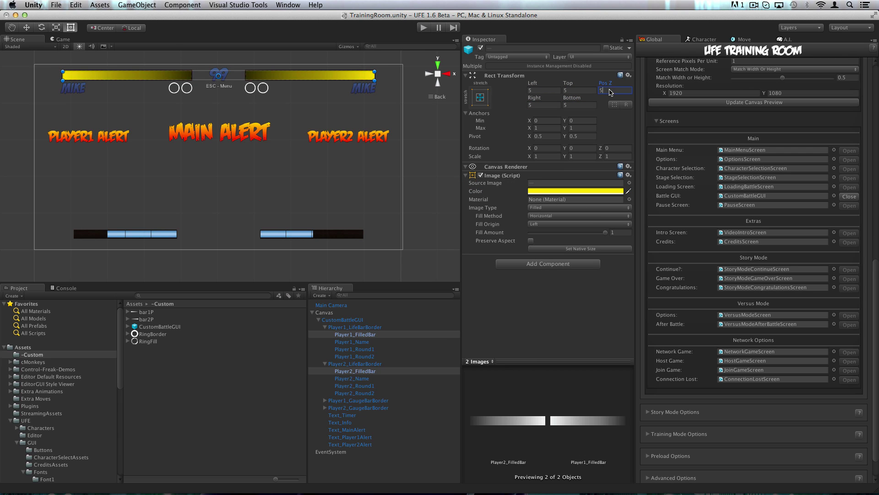
Return to the CustomBattleGUI root object and run the training room scene to test the yellow life bars.
click(367, 321)
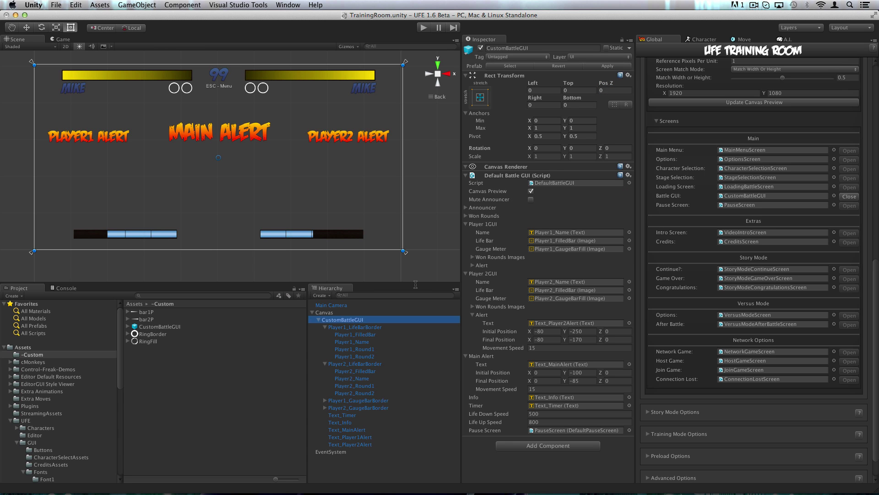
click(424, 27)
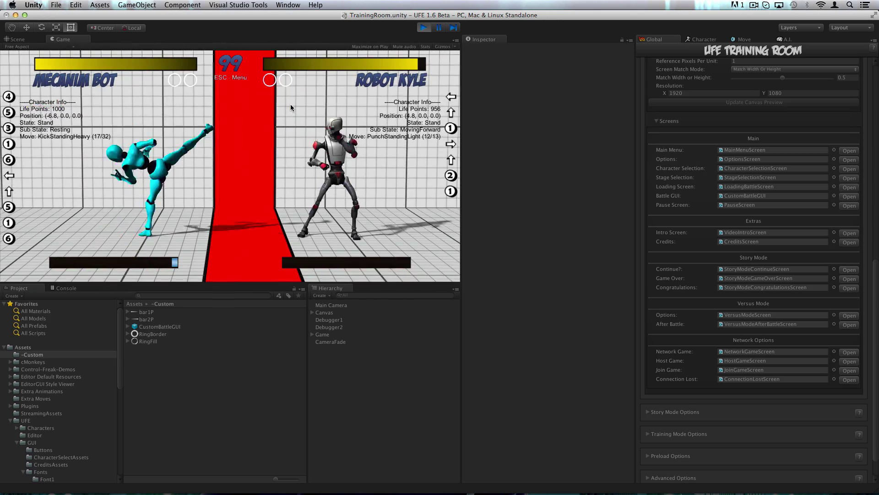
click(424, 28)
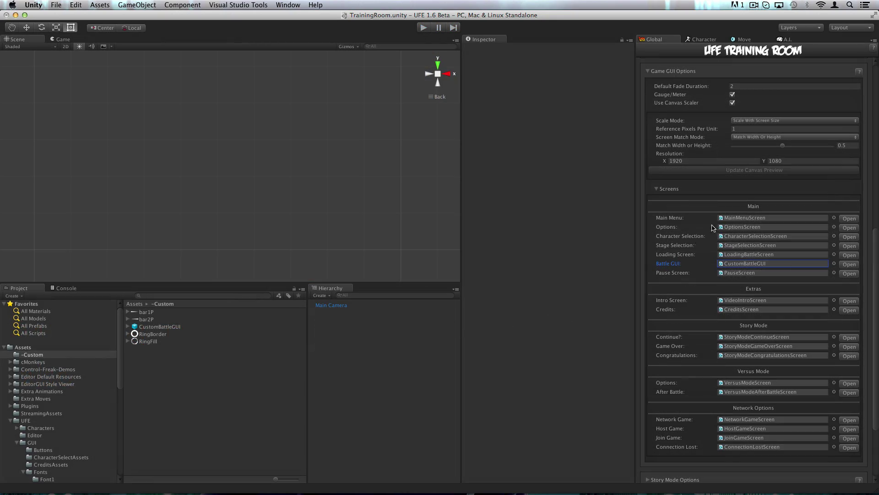
Assign RingBorder as the source image of Player1_GaugeBarBorder and Player2_GaugeBarBorder, and set their width and height to 200.
click(154, 335)
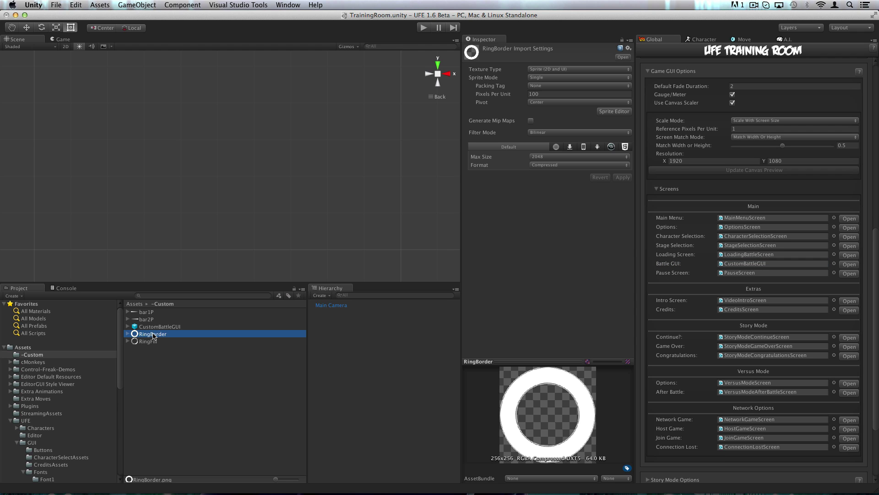
click(149, 343)
shift+click(150, 336)
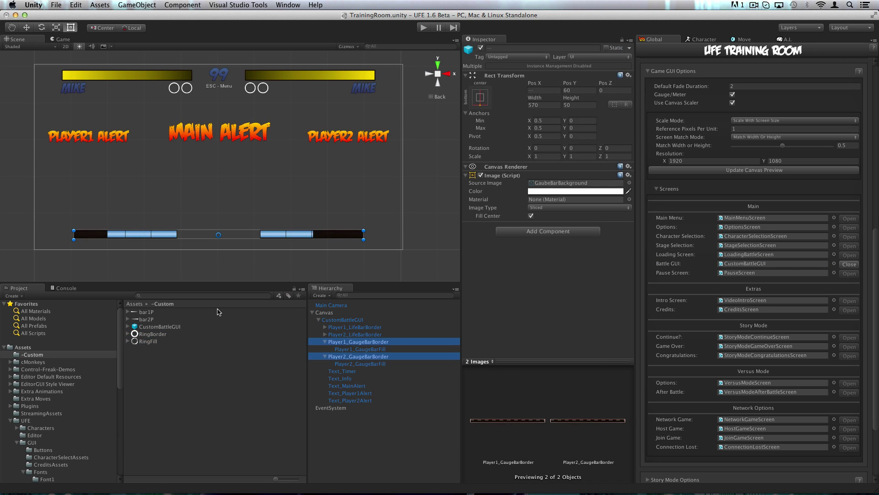
drag(158, 336, 553, 186)
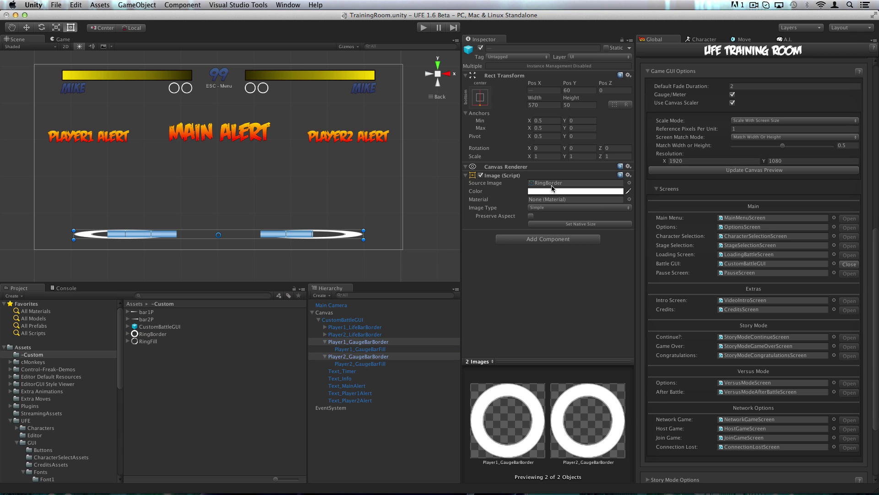
click(550, 104)
text(200)
key(Tab)
text(200)
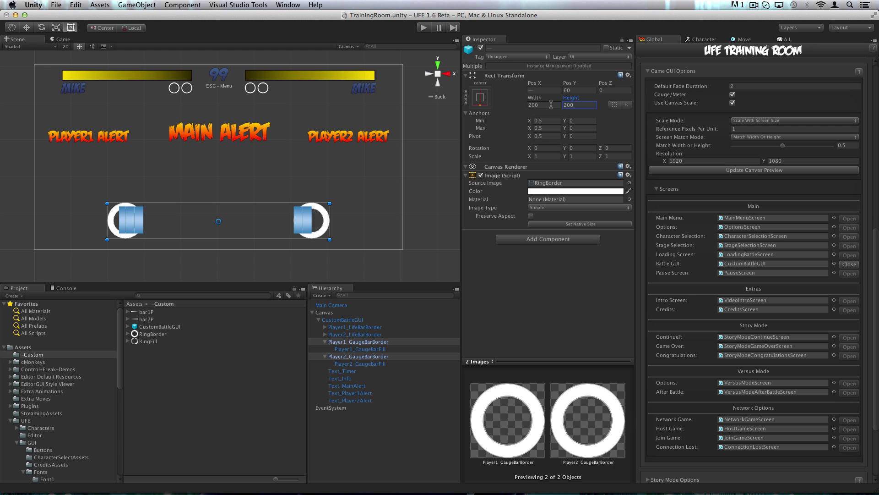
Anchor Player1_GaugeBarBorder to the bottom left of the canvas and set its Pos X to 200.
click(382, 342)
click(480, 98)
click(513, 207)
click(549, 89)
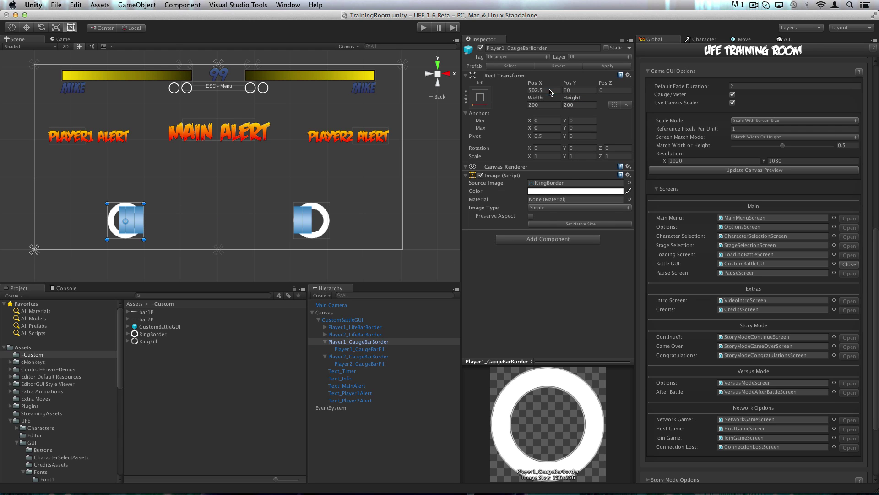
text(100)
double_click(549, 88)
text(200)
Anchor Player2_GaugeBarBorder to the bottom right of the canvas and set its Pos X to -200.
click(366, 356)
click(479, 98)
click(551, 206)
click(547, 90)
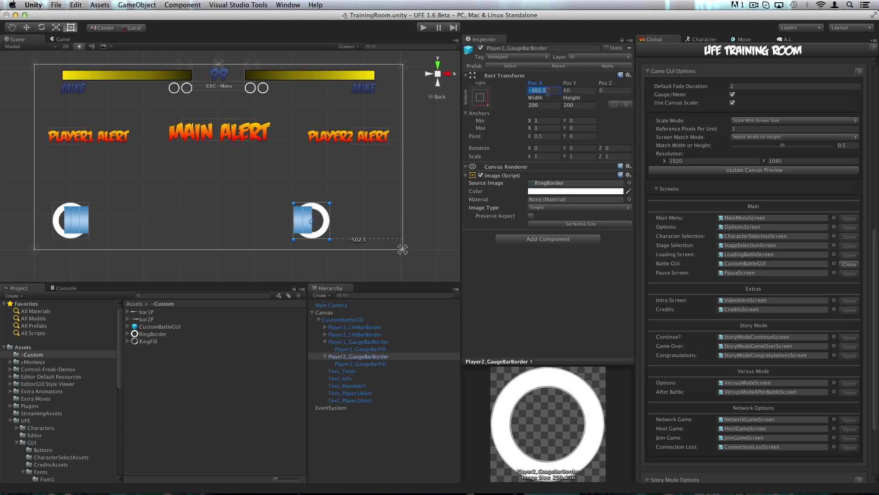
text(-200)
Assign RingFill as the source image of both players' GaugeBarFill objects and set their Top and Bottom offsets to 0.
click(384, 363)
super+click(378, 348)
drag(148, 341, 545, 183)
click(589, 92)
text(0)
key(Tab)
key(Tab)
key(Tab)
text(0)
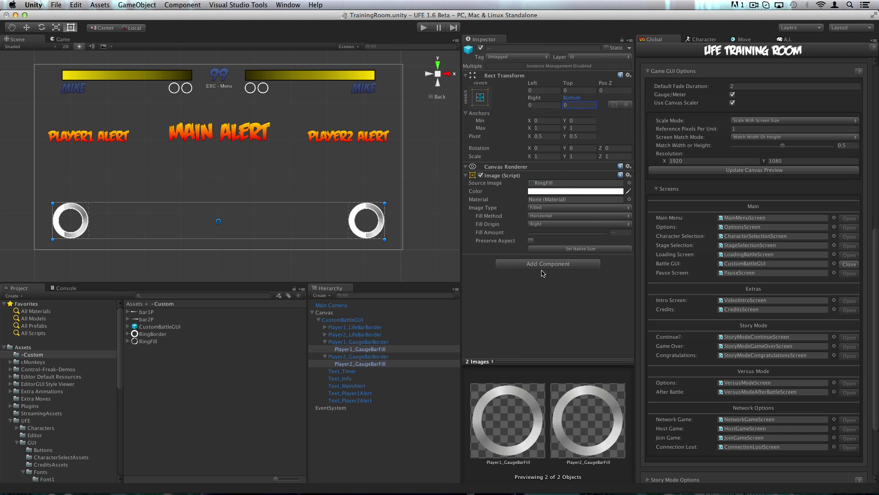
Change the fill method of both gauge fills to Radial 360 with Top as the fill origin.
click(546, 217)
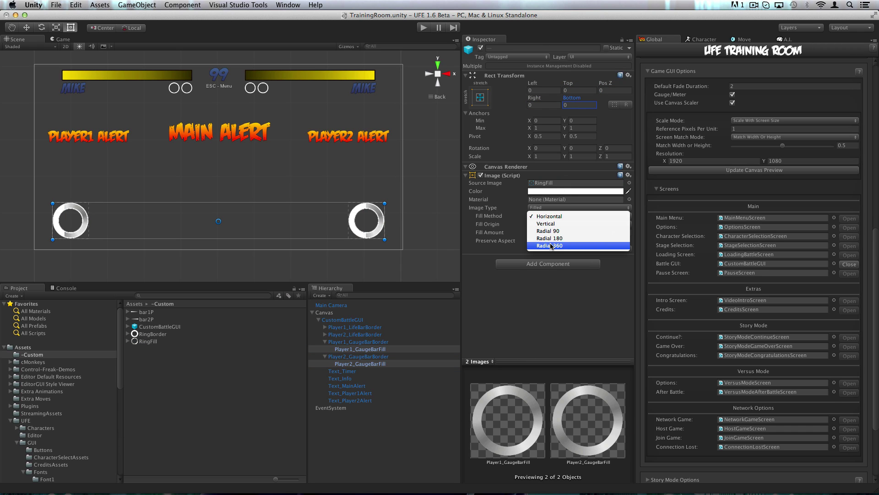
click(552, 245)
click(551, 224)
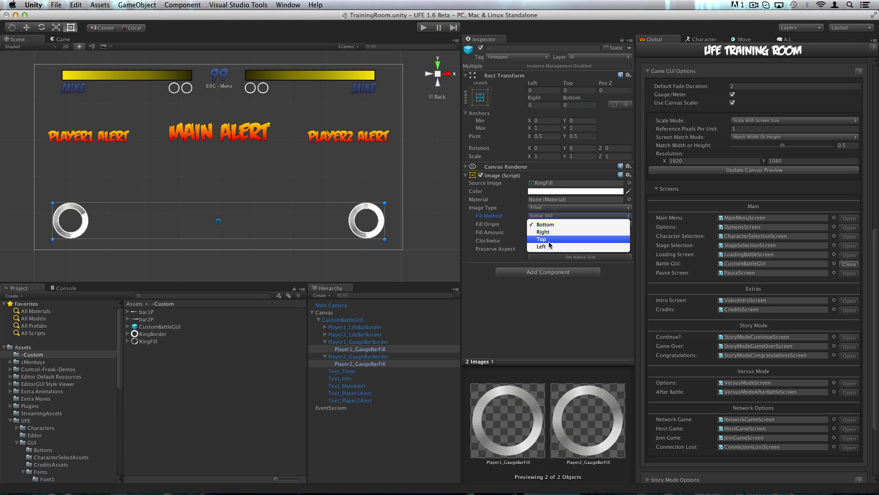
click(551, 239)
Turn off Clockwise for Player1_GaugeBarFill and adjust the gauge fill amounts, with Player2_GaugeBarFill at 0.88.
click(381, 349)
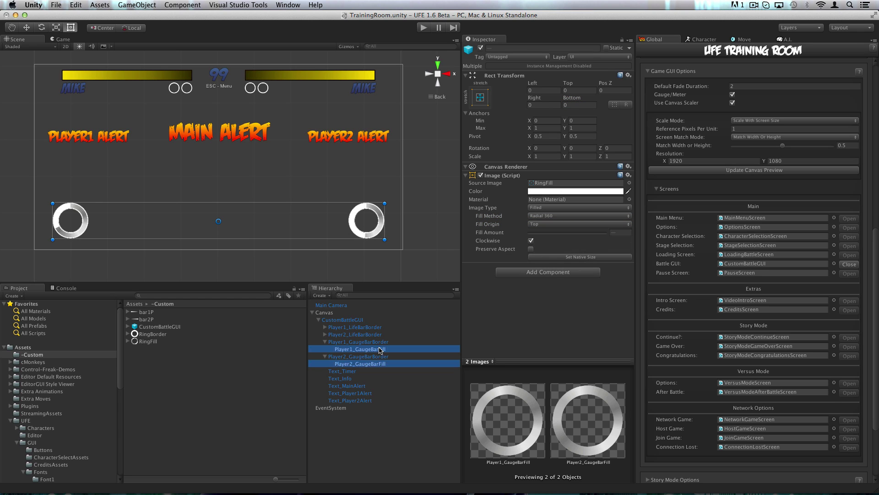
click(531, 240)
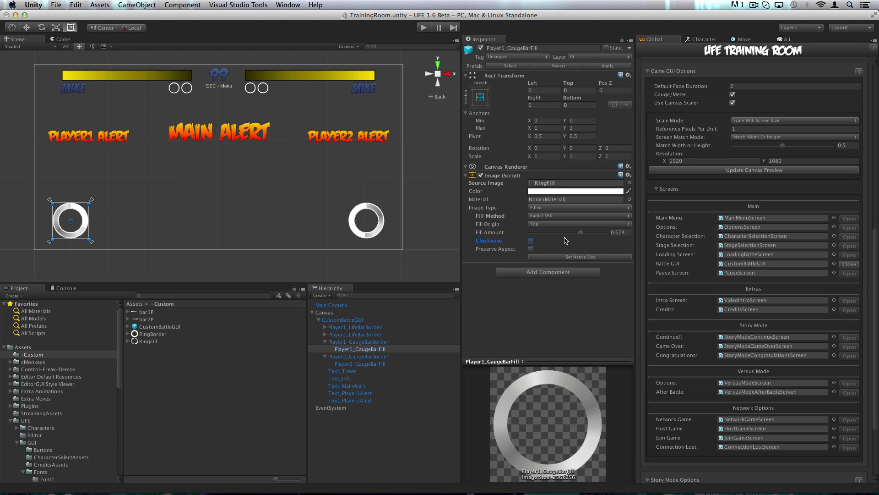
drag(580, 232, 595, 233)
click(380, 363)
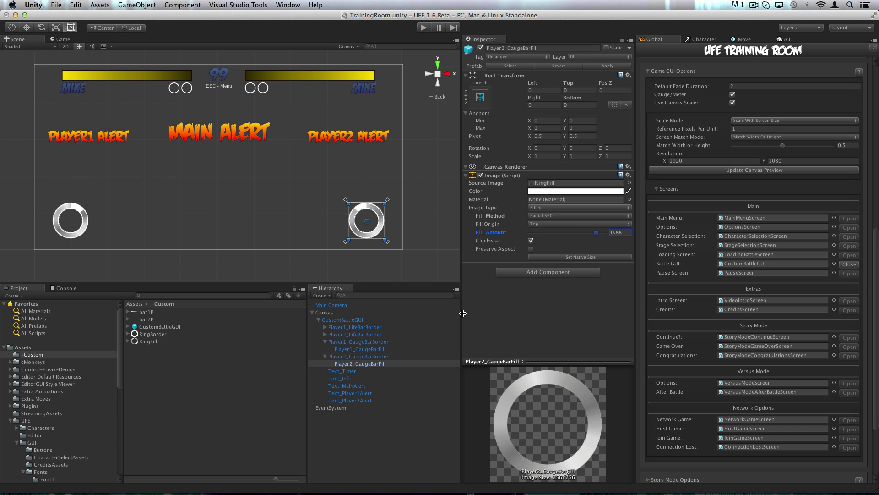
Tint both Player1_GaugeBarFill and Player2_GaugeBarFill a saturated cyan.
super+click(370, 350)
click(560, 191)
click(493, 297)
click(518, 305)
drag(494, 297, 523, 305)
click(461, 183)
Tint both Player1_GaugeBarBorder and Player2_GaugeBarBorder a very dark blue.
click(376, 342)
super+click(375, 356)
click(560, 191)
drag(502, 297, 495, 297)
drag(474, 314, 499, 297)
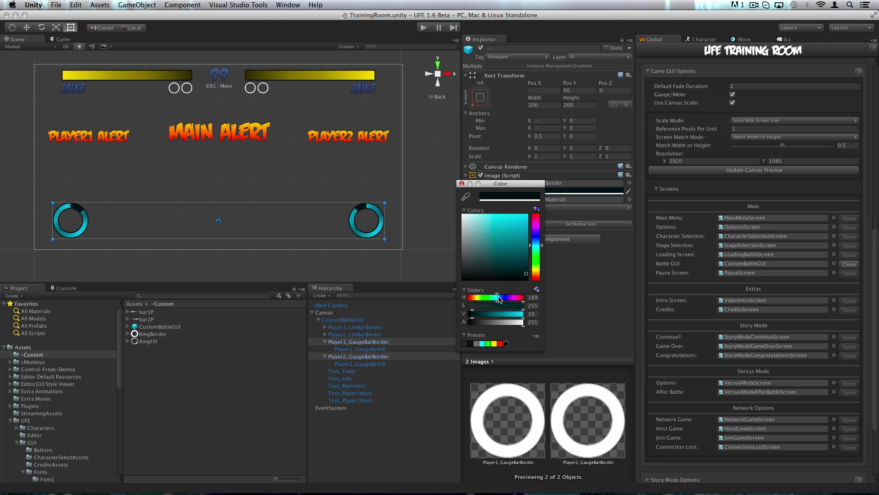
click(461, 184)
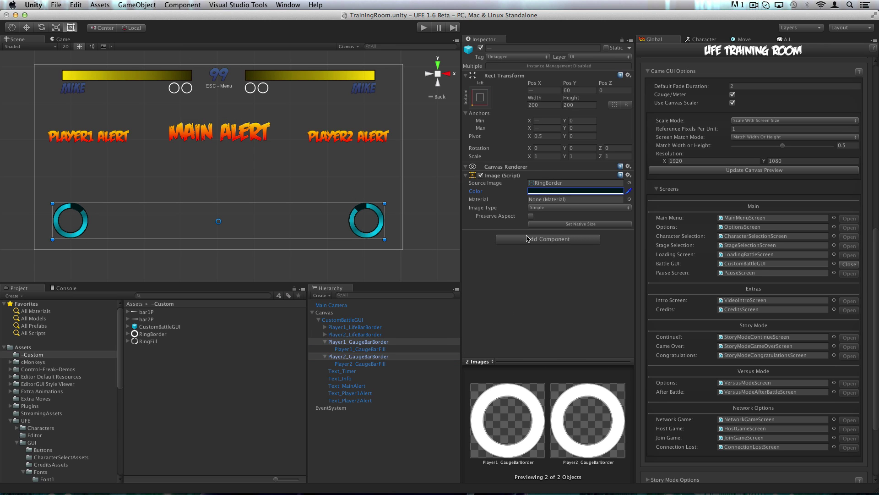
Close the CustomBattleGUI screen and run the training room scene to test the ring gauges.
click(392, 320)
click(849, 264)
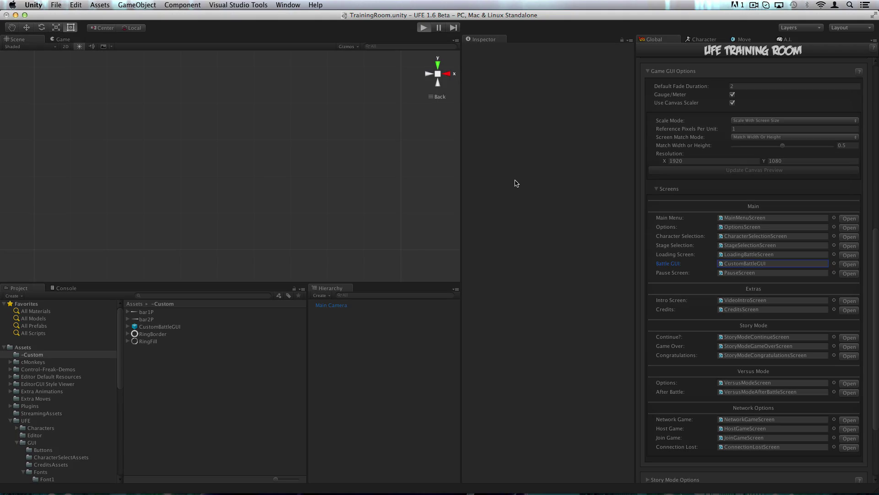
key(super+p)
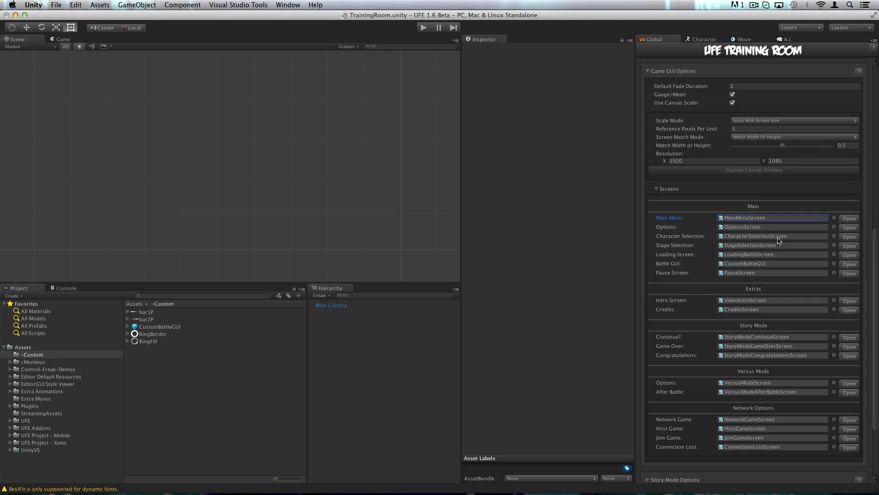
Reopen the CustomBattleGUI screen and locate the font asset used by Text_MainAlert.
click(849, 265)
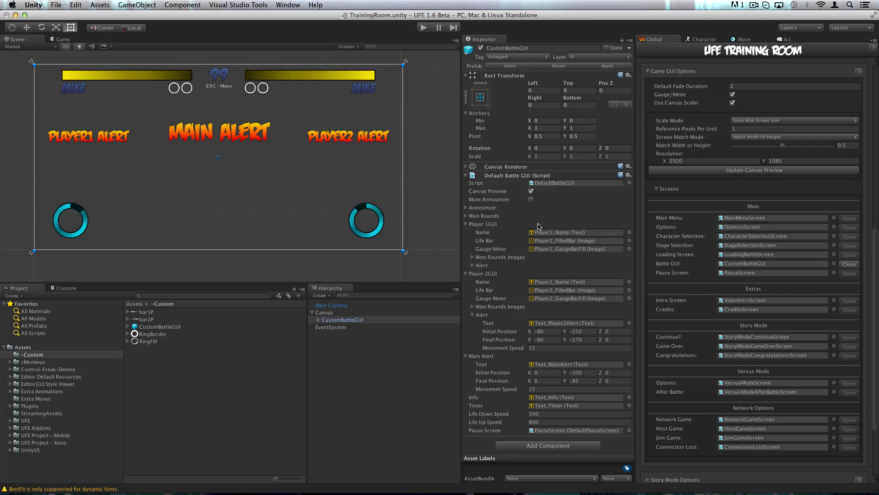
click(319, 319)
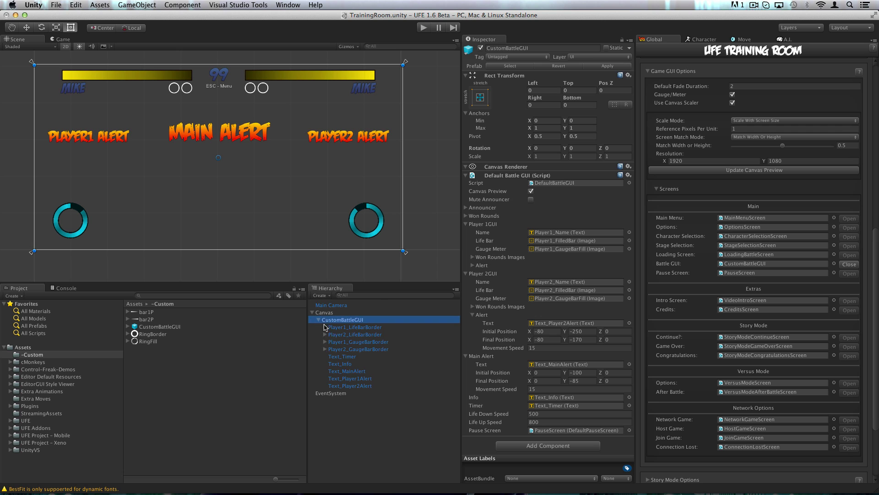
click(356, 372)
click(579, 219)
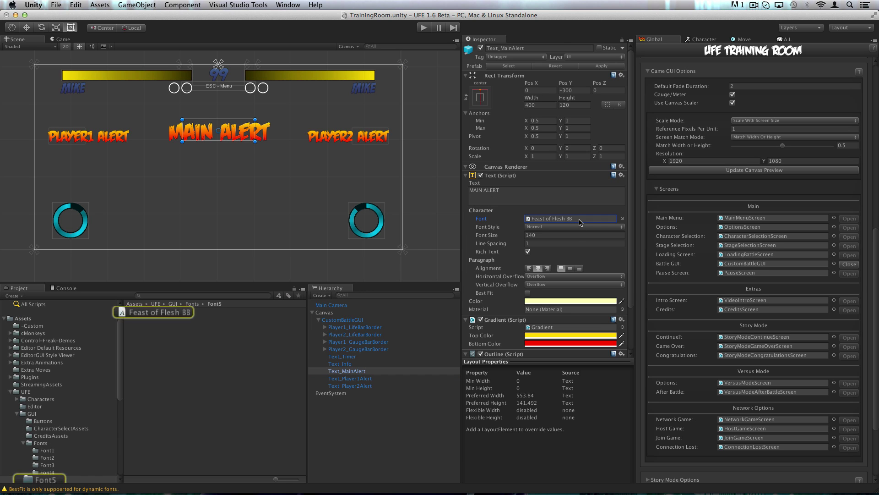
Preview several fonts on Text_MainAlert, including Badaboom and knuckle down, and settle on 2421 at font size 100.
click(623, 219)
click(473, 156)
click(510, 155)
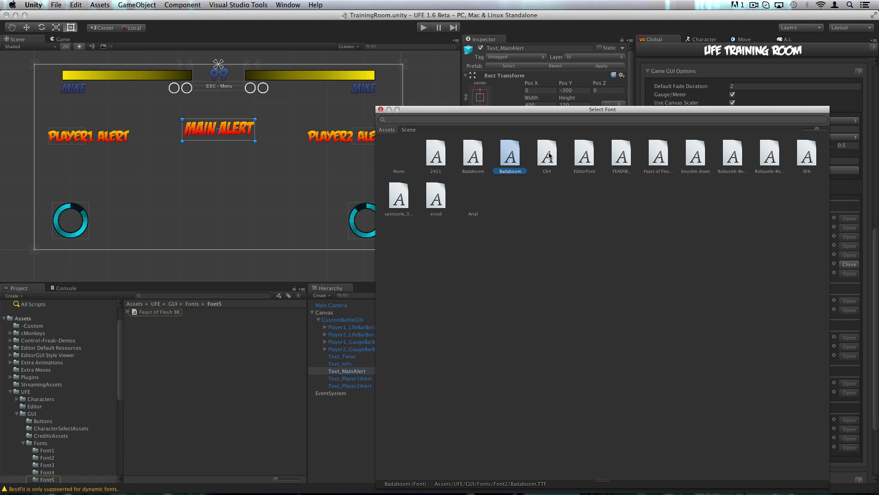
click(585, 155)
key(Right)
key(Right)
key(Right)
key(Right)
key(Right)
key(Right)
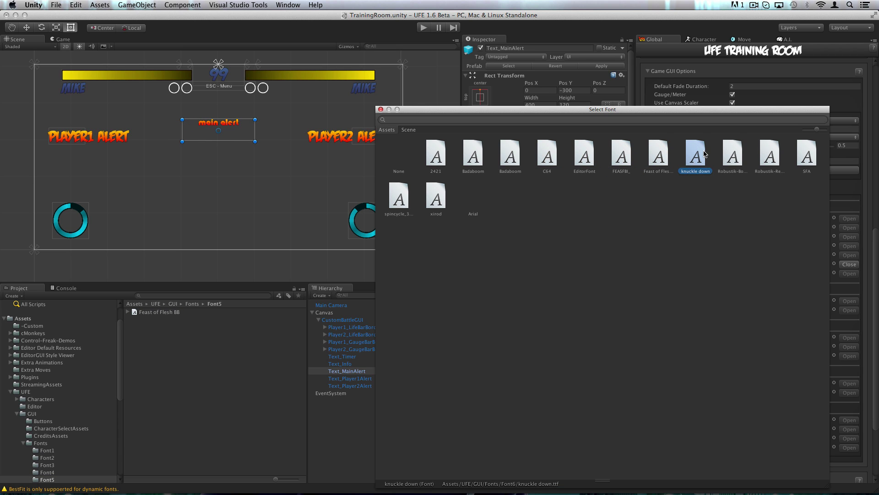
click(433, 165)
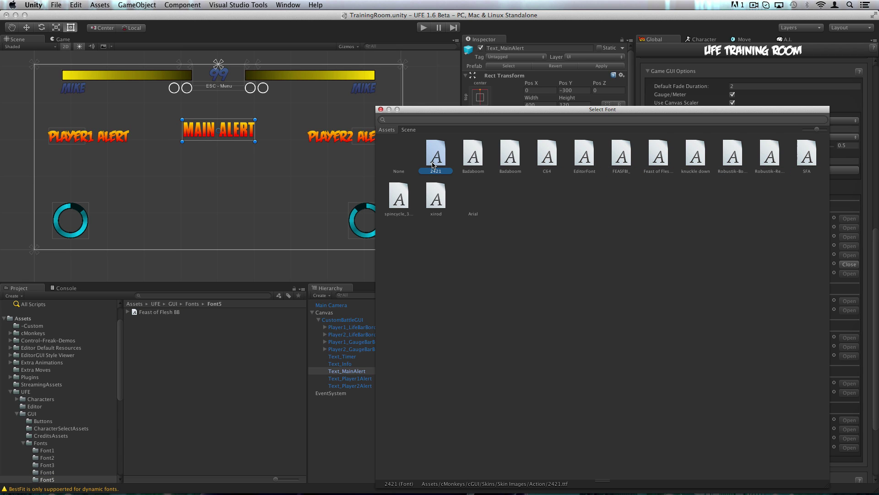
click(380, 110)
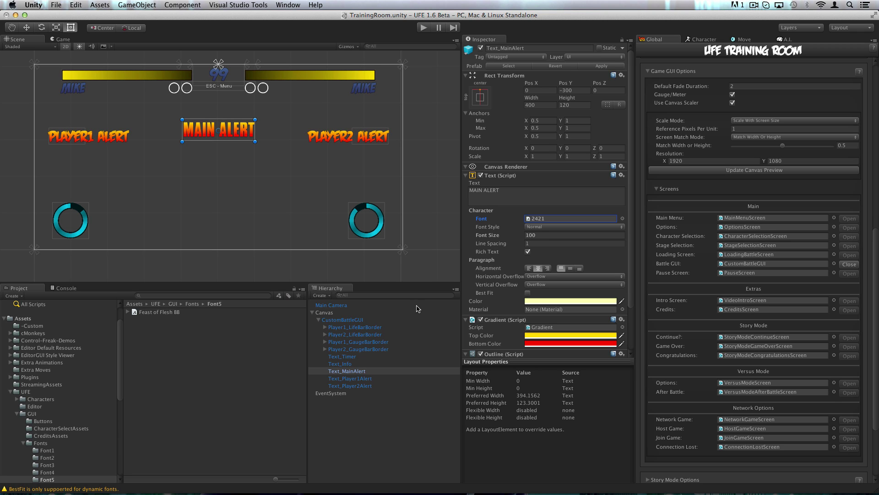
Try other horizontal alignments on Text_Player1Alert and Text_Player2Alert, returning them to left and right alignment respectively.
click(344, 379)
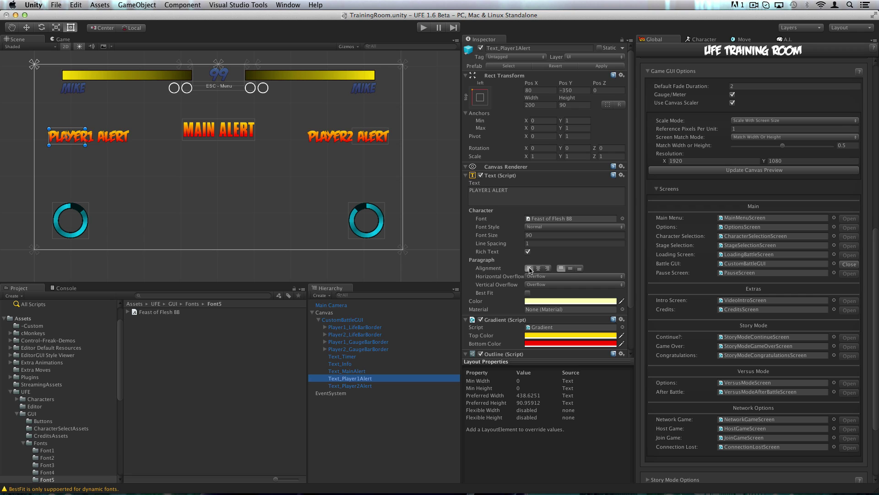
click(548, 269)
click(529, 269)
click(371, 385)
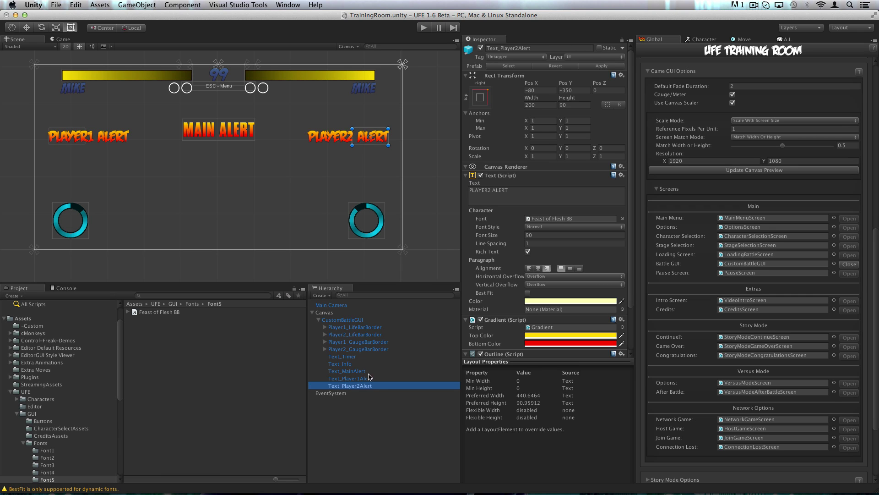
click(529, 269)
click(538, 269)
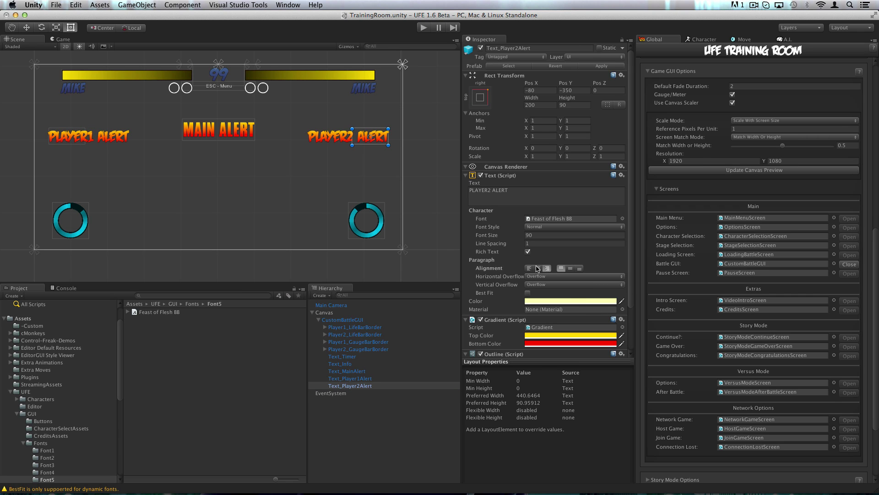
click(547, 269)
Set the Horizontal Overflow of Text_Player2Alert to Wrap.
click(551, 276)
click(552, 270)
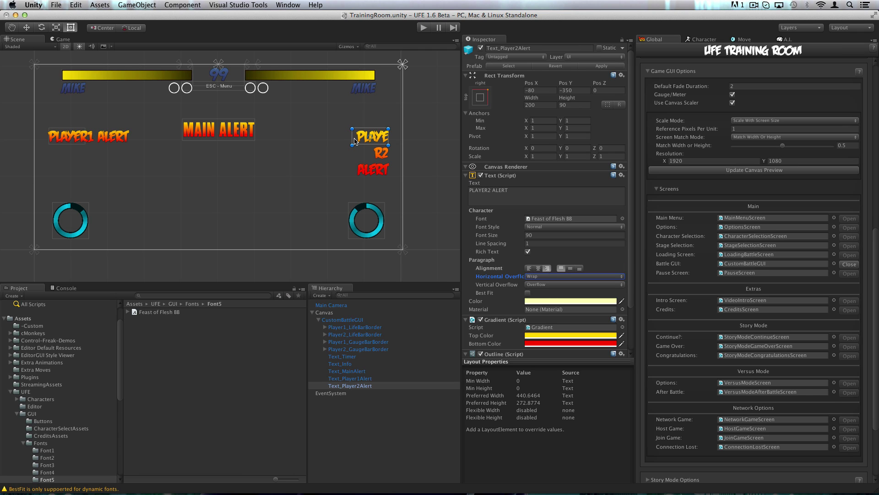
Widen the Text_Player2Alert box to about 421 and set its Horizontal Overflow to Overflow and Vertical Overflow to Truncate.
drag(353, 141, 310, 132)
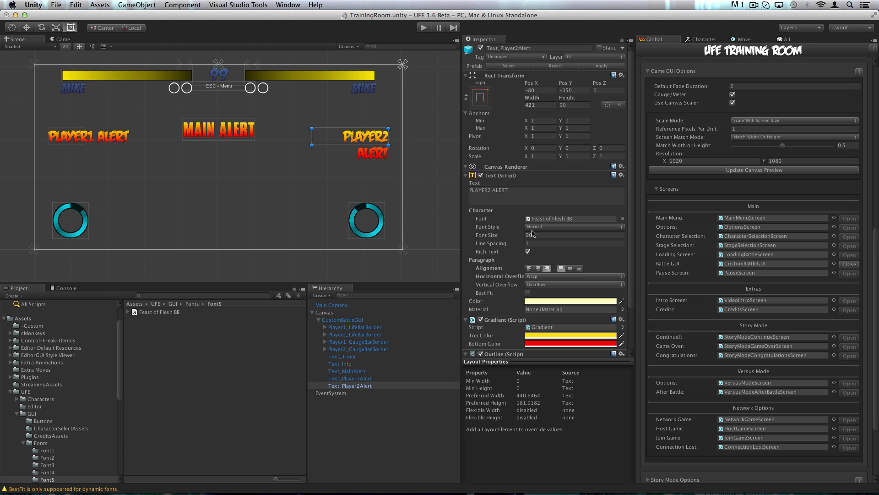
click(538, 276)
click(538, 285)
click(541, 284)
click(541, 276)
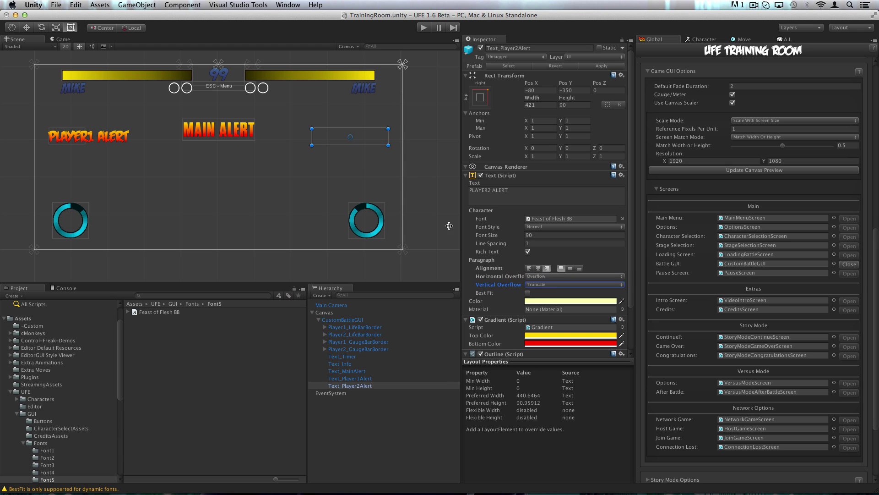
Increase the Text_Player2Alert box height to about 110, set Vertical Overflow to Overflow and raise the font size to 100.
mouse_move(523, 237)
mouse_down()
mouse_move(506, 236)
mouse_move(526, 238)
mouse_up()
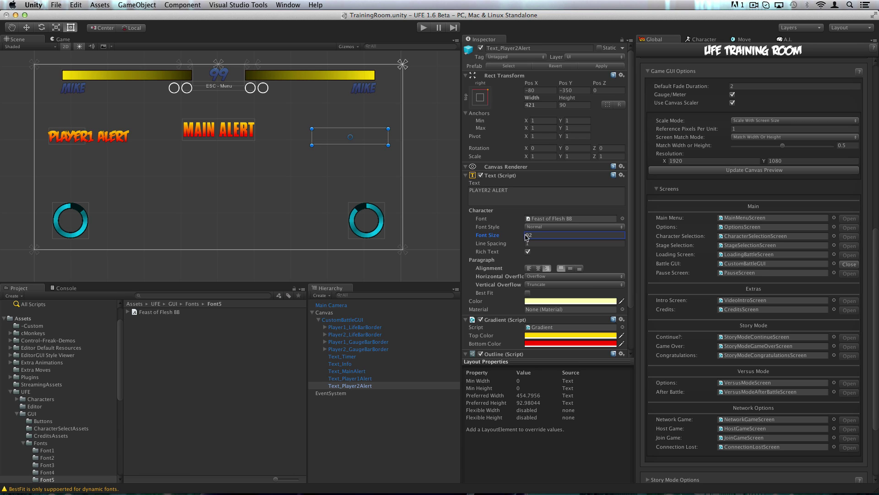
drag(338, 146, 339, 148)
click(550, 285)
click(549, 292)
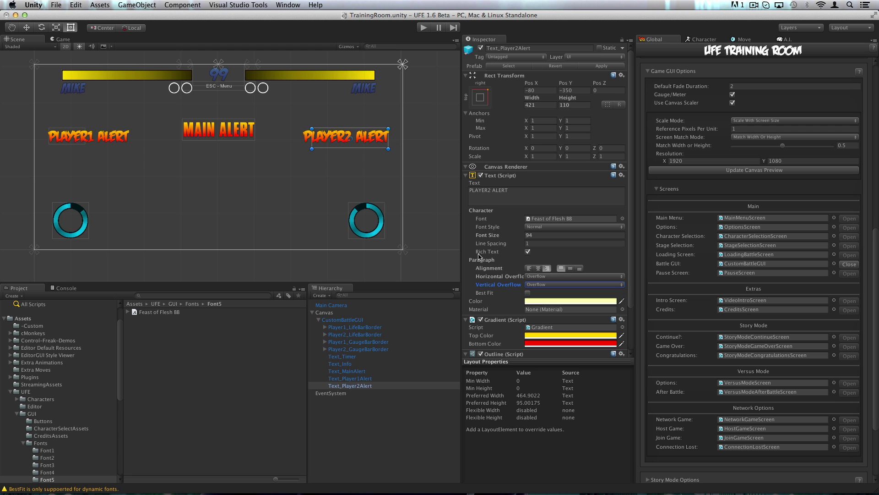
mouse_move(515, 238)
mouse_down()
mouse_move(540, 236)
mouse_move(501, 236)
mouse_move(523, 227)
mouse_up()
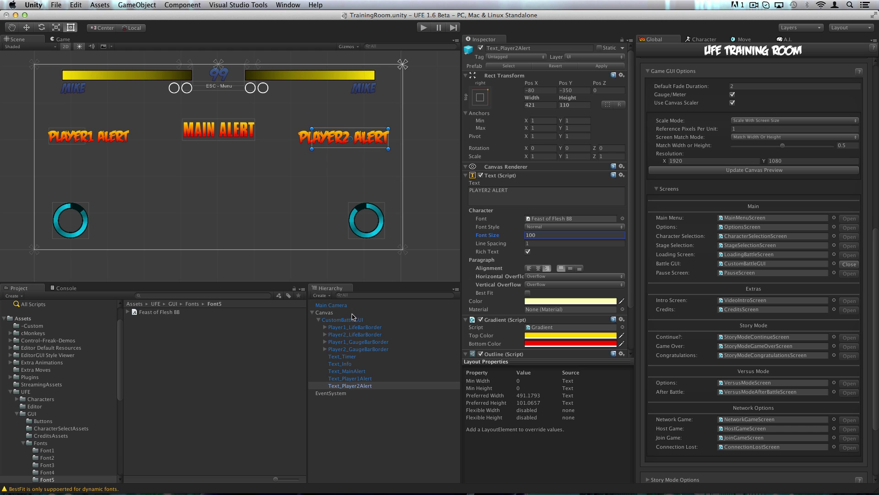
Resize the Text_MainAlert box to about 836 by 183 and enable Best Fit with Vertical Overflow Truncate and Max Size 240.
click(348, 372)
alt+drag(183, 142, 143, 156)
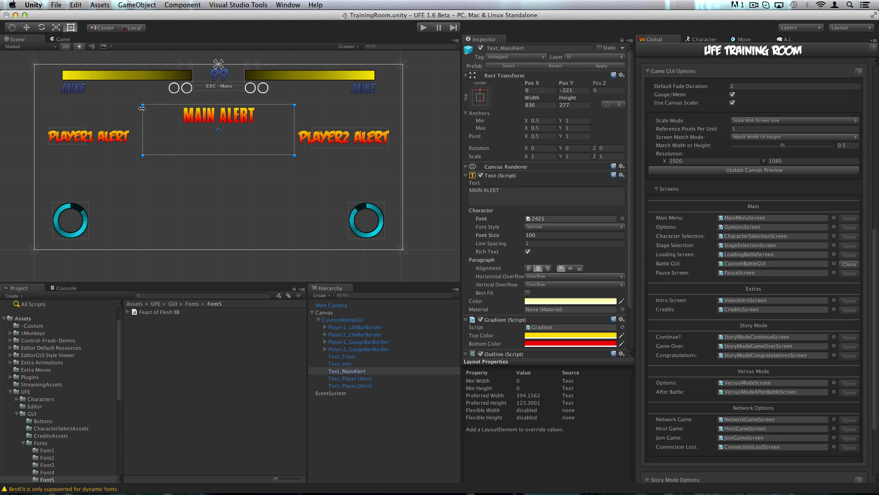
click(528, 292)
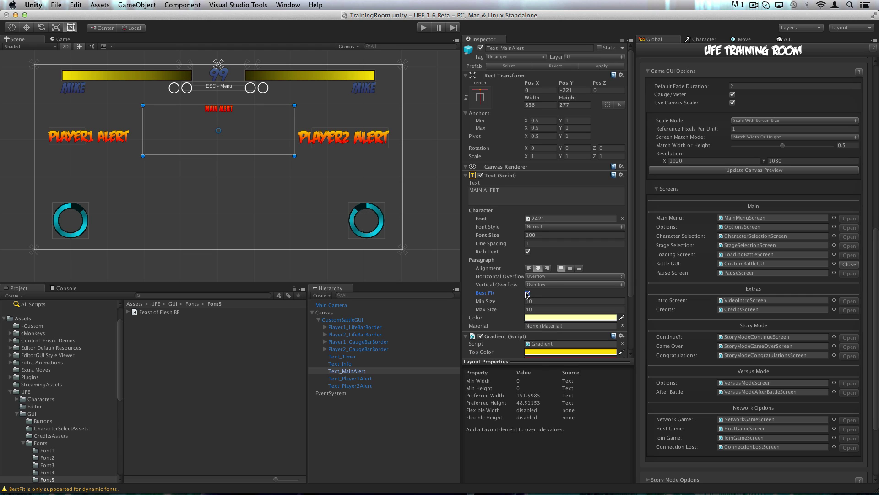
click(545, 284)
click(540, 277)
click(527, 309)
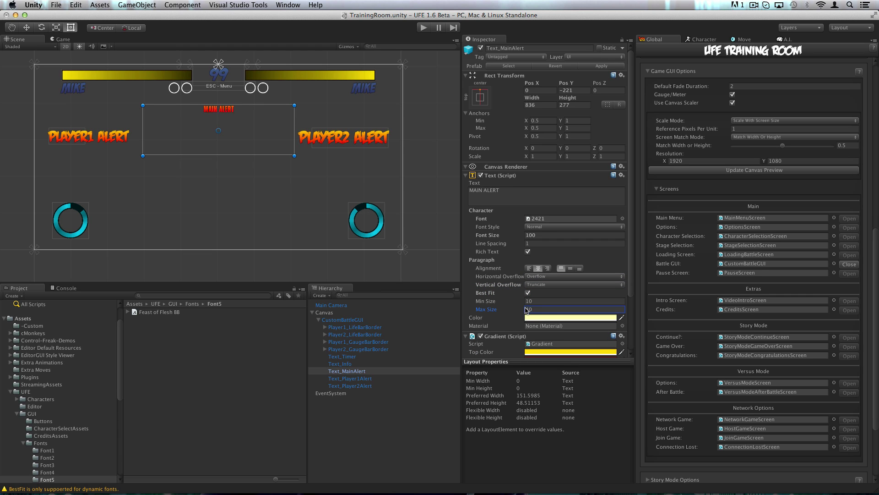
text(240)
mouse_move(230, 157)
mouse_down()
mouse_move(230, 122)
mouse_move(232, 139)
mouse_up()
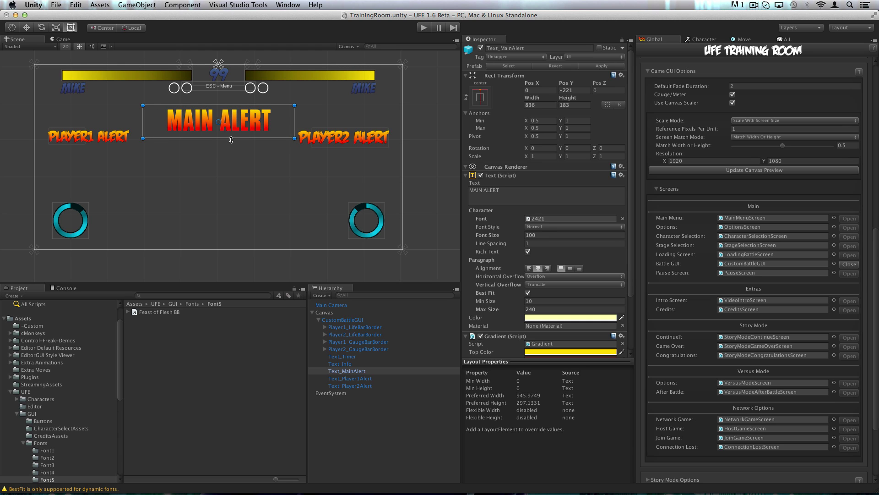
Change the Text_MainAlert gradient to a white top color and a lime green bottom color.
scroll(517, 274, down, 5)
click(550, 284)
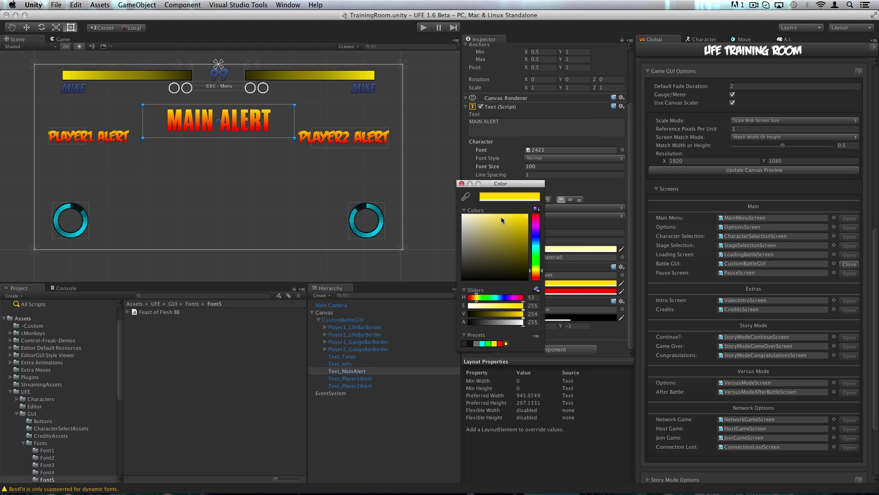
drag(501, 216, 456, 190)
click(579, 293)
mouse_move(477, 297)
mouse_down()
mouse_move(504, 297)
mouse_move(473, 296)
mouse_move(479, 290)
mouse_up()
click(462, 184)
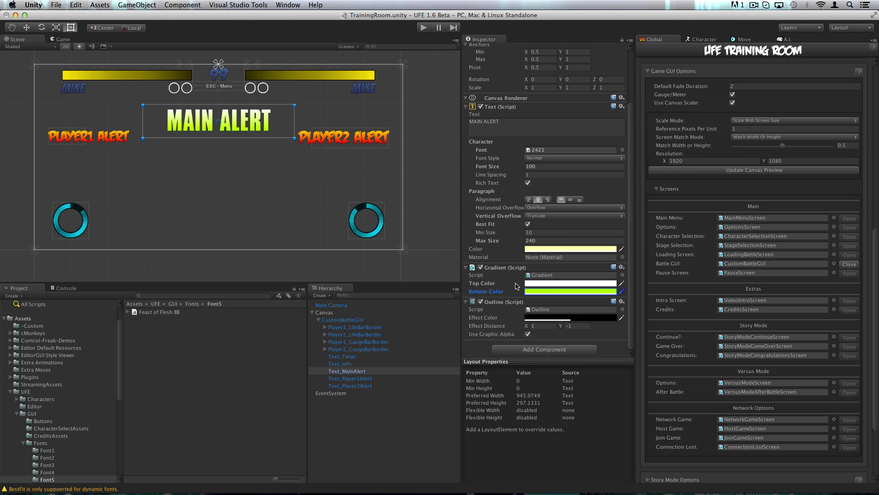
Add a Gradient component to both Player1_FilledBar and Player2_FilledBar at once.
click(325, 327)
click(354, 364)
click(325, 363)
click(355, 370)
super+click(355, 334)
click(545, 263)
click(526, 300)
Adjust the top and bottom colors of the gradient shared by the two filled life bars.
click(552, 274)
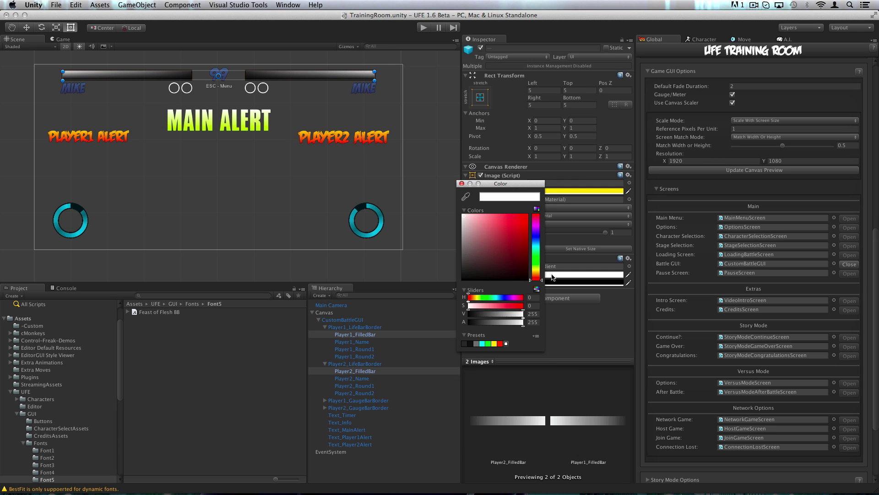
drag(515, 231, 492, 194)
drag(474, 297, 478, 298)
mouse_move(496, 305)
mouse_down()
mouse_move(523, 306)
mouse_move(480, 314)
mouse_move(506, 314)
mouse_move(473, 297)
mouse_move(496, 313)
mouse_up()
click(462, 184)
click(551, 283)
click(477, 297)
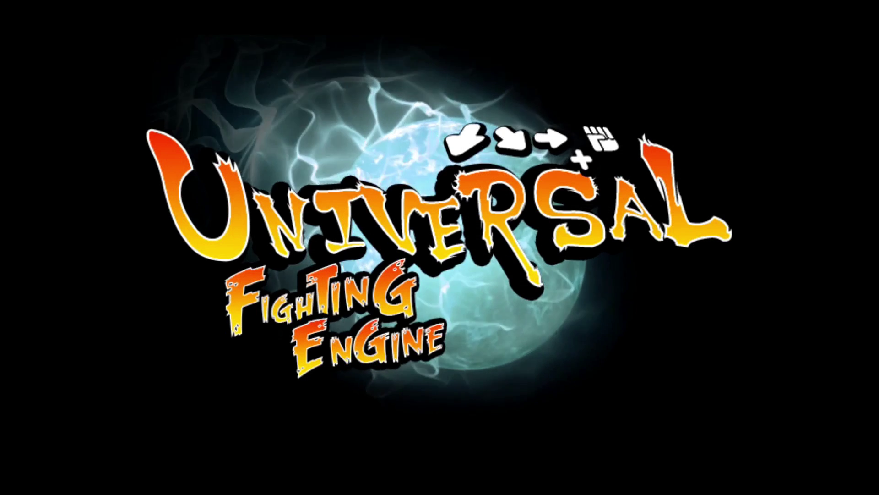